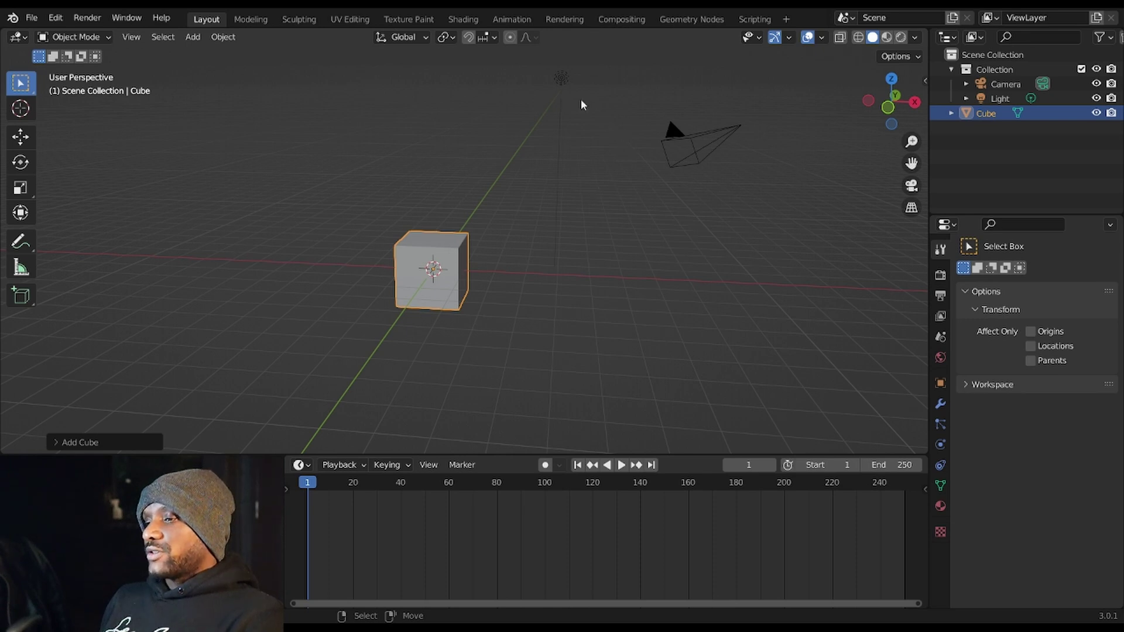
Orbit the viewport to see the cube, camera and light from upper-left, upper-right, flat and front angles
{"action": "middle_click_drag", "start_coordinate": [607, 160], "coordinate": [519, 203]}
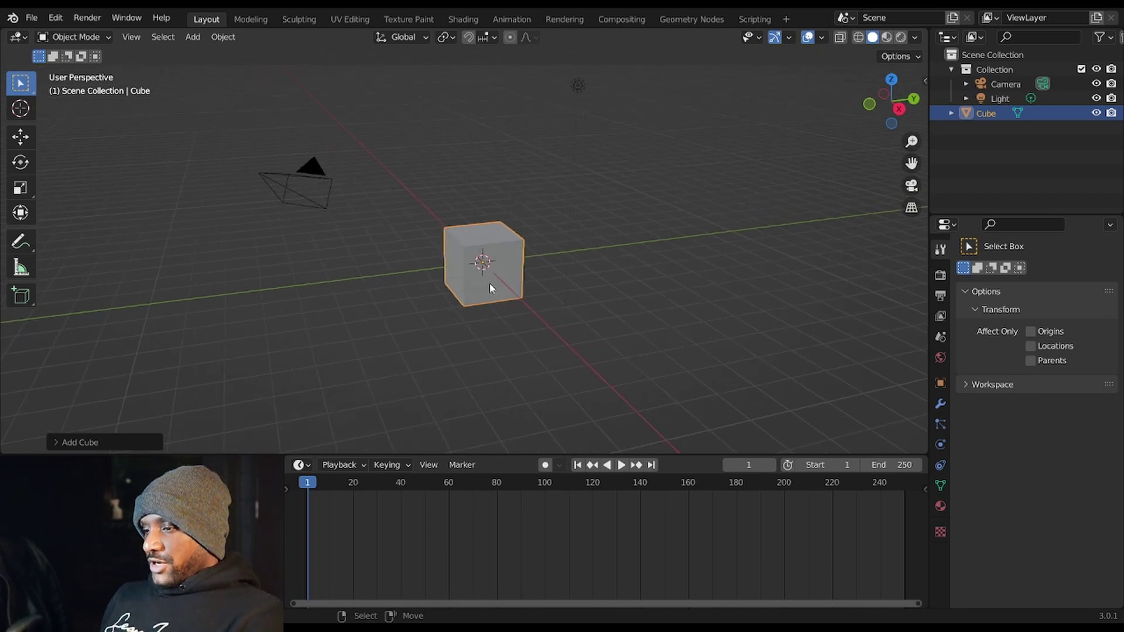
{"action": "middle_click_drag", "start_coordinate": [489, 284], "coordinate": [568, 195]}
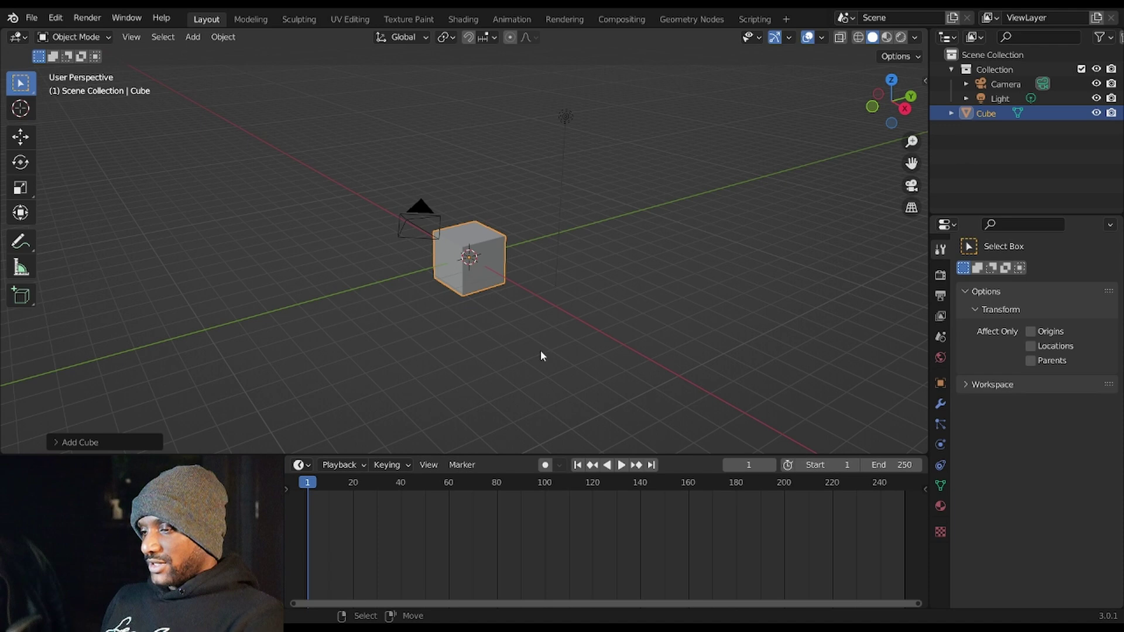
{"action": "middle_click_drag", "start_coordinate": [540, 350], "coordinate": [509, 350]}
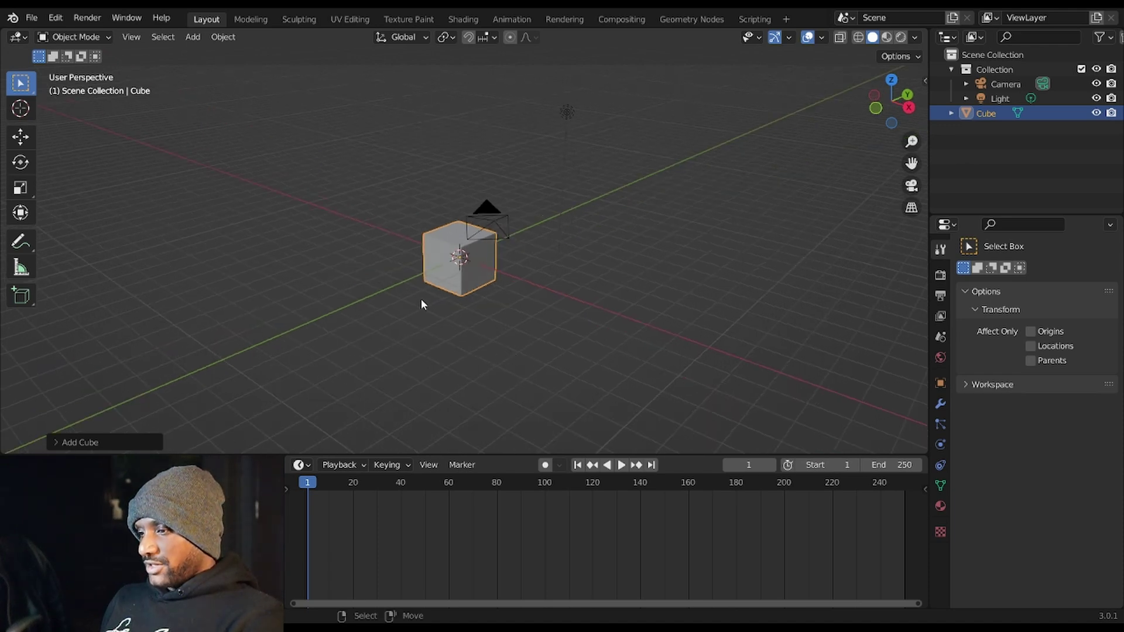
{"action": "middle_click_drag", "start_coordinate": [472, 304], "coordinate": [460, 140]}
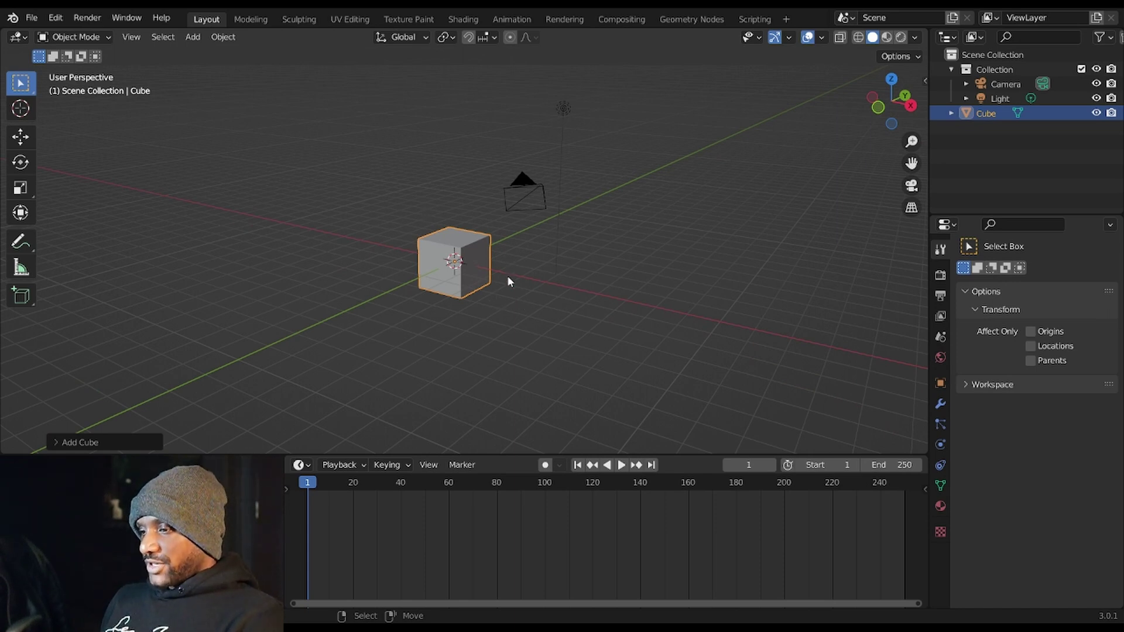
{"action": "middle_click_drag", "start_coordinate": [552, 283], "coordinate": [492, 310]}
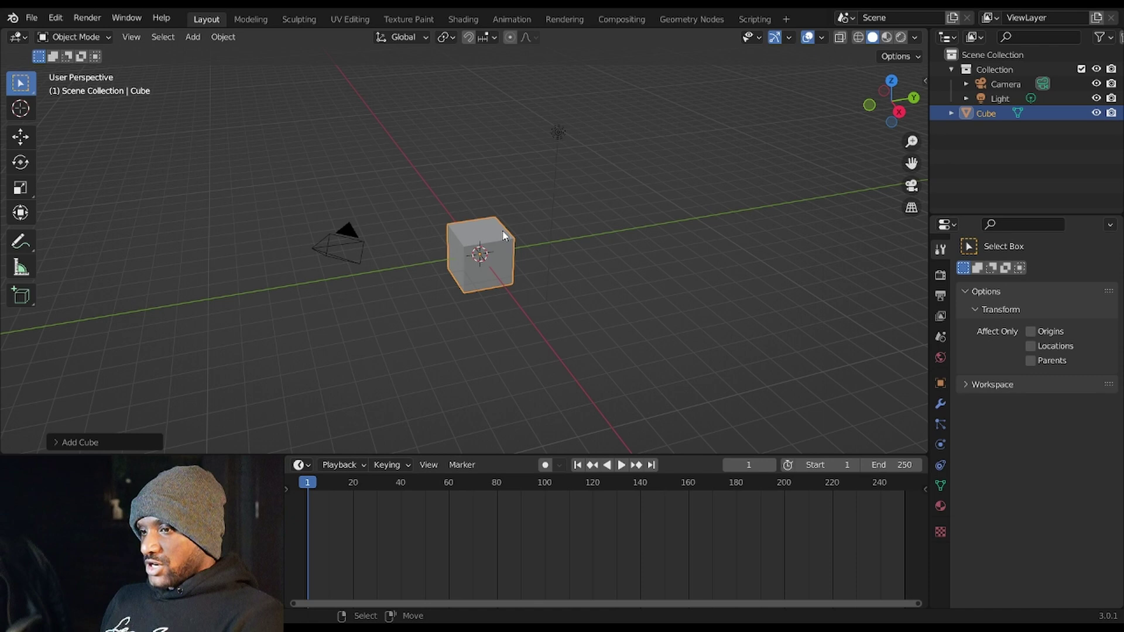
Enable Emulate Numpad in the Input section of Blender's Preferences
{"action": "left_click", "coordinate": [56, 18]}
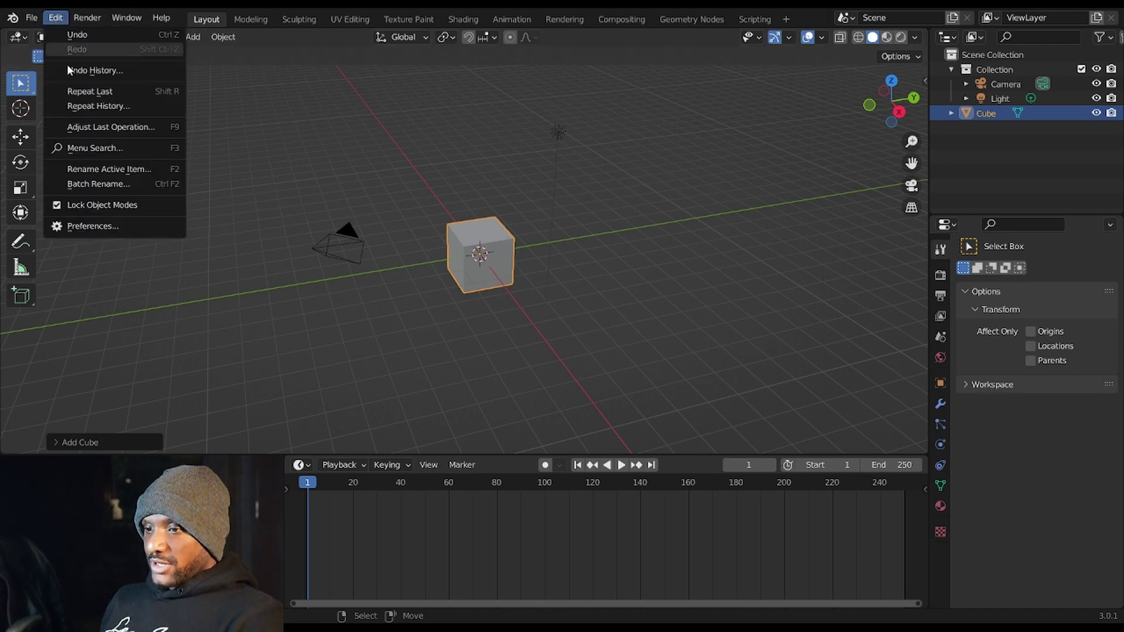
{"action": "left_click", "coordinate": [85, 222]}
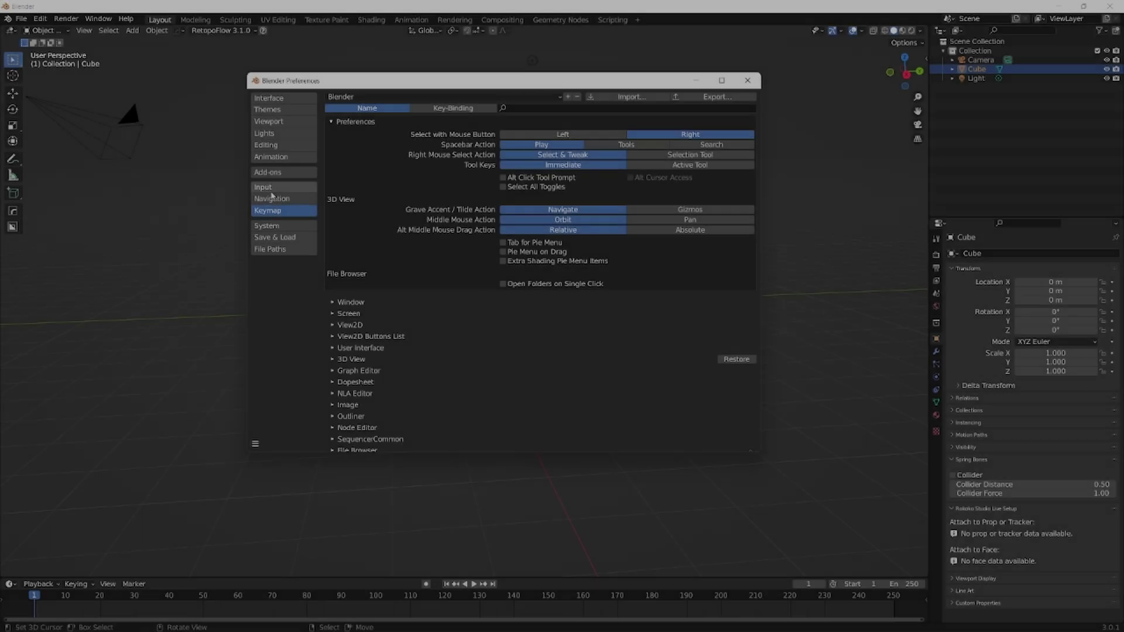
{"action": "left_click", "coordinate": [263, 188]}
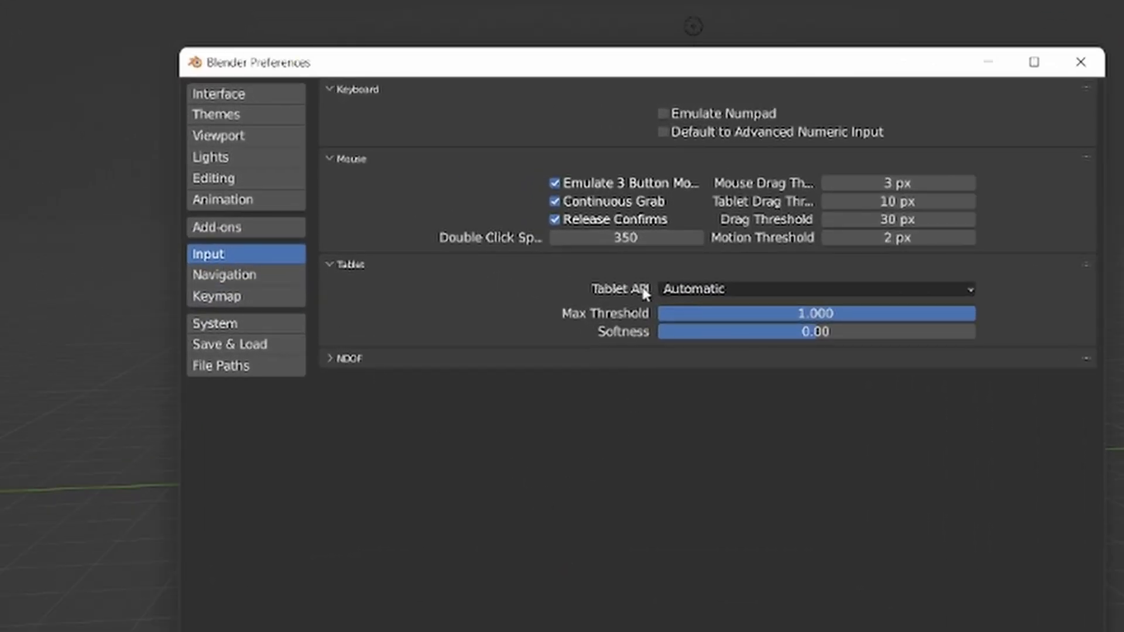
{"action": "left_click", "coordinate": [665, 113]}
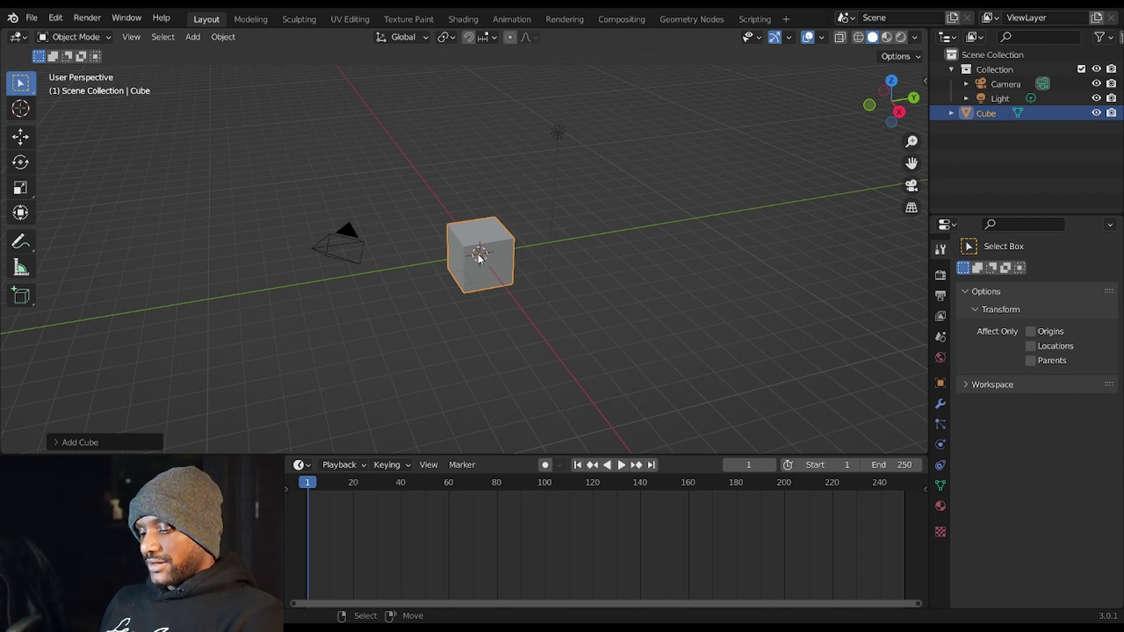
Cycle through Right, Front, Top and Camera views, then switch to orthographic projection
{"action": "mouse_move", "coordinate": [456, 280]}
{"action": "middle_mouse_down"}
{"action": "mouse_move", "coordinate": [480, 252]}
{"action": "mouse_move", "coordinate": [491, 279]}
{"action": "mouse_move", "coordinate": [462, 255]}
{"action": "mouse_move", "coordinate": [464, 268]}
{"action": "middle_mouse_up"}
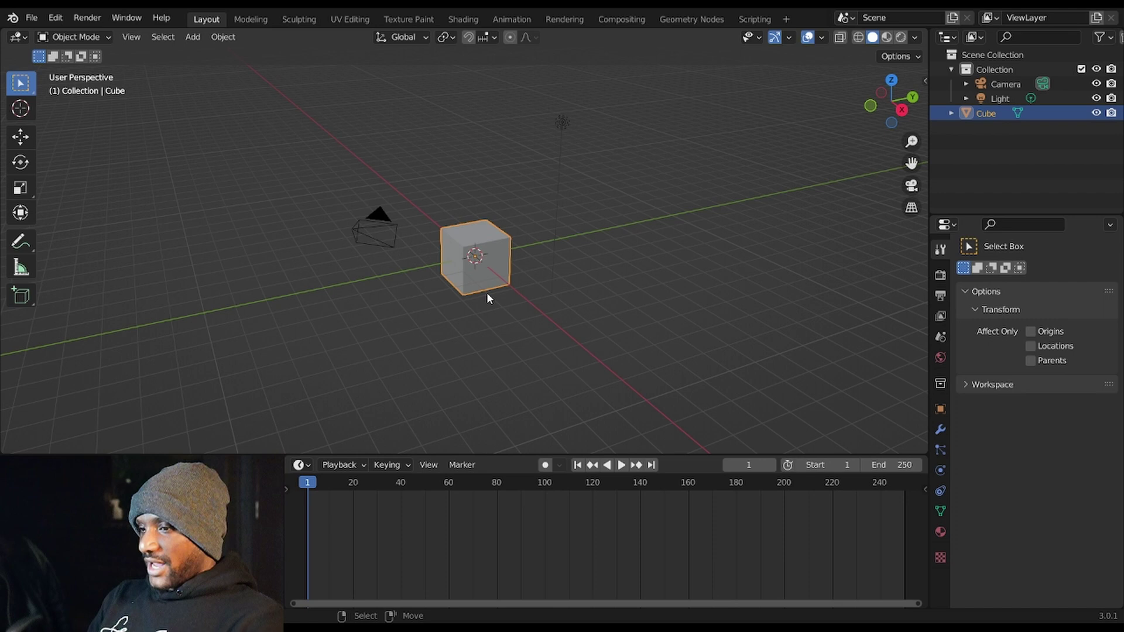
{"action": "key", "text": "KP_3"}
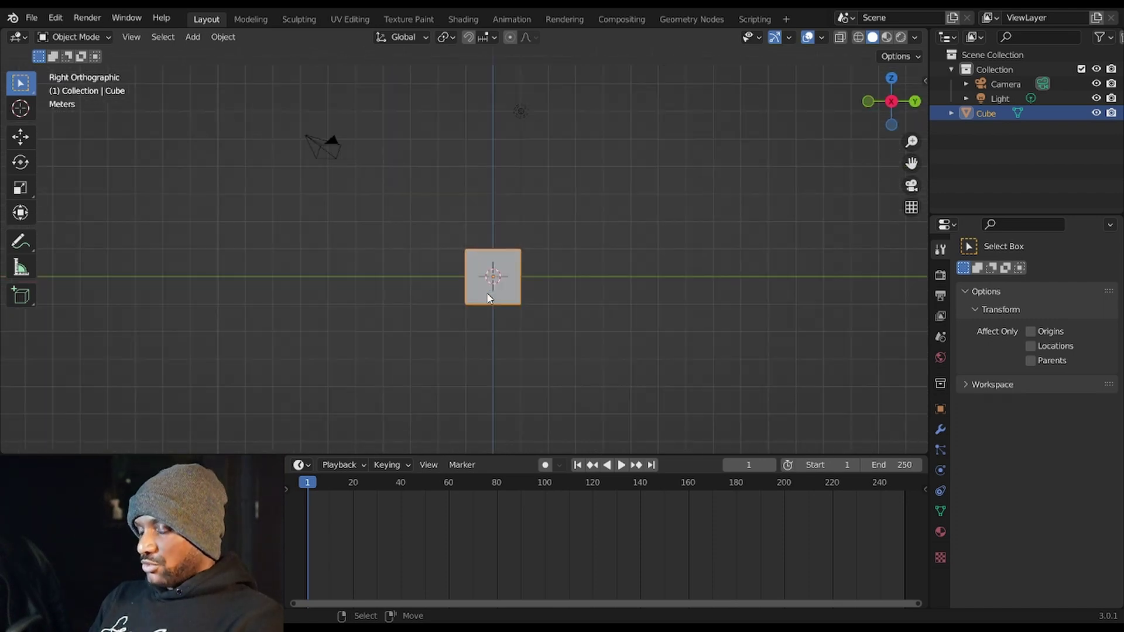
{"action": "key", "text": "KP_1"}
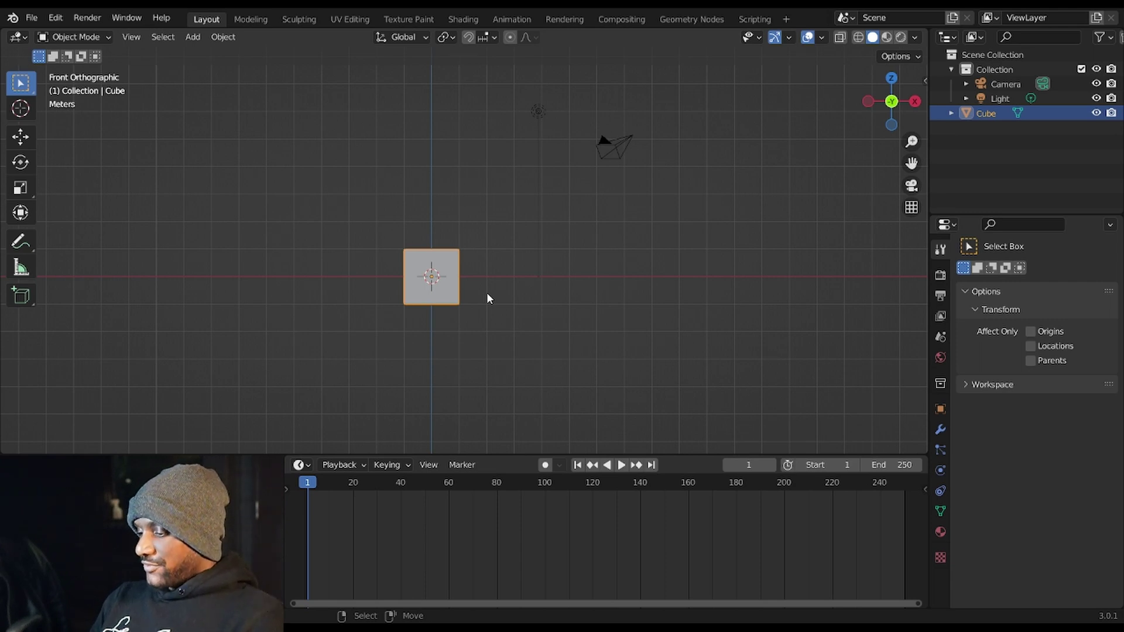
{"action": "key", "text": "KP_3"}
{"action": "key", "text": "KP_7"}
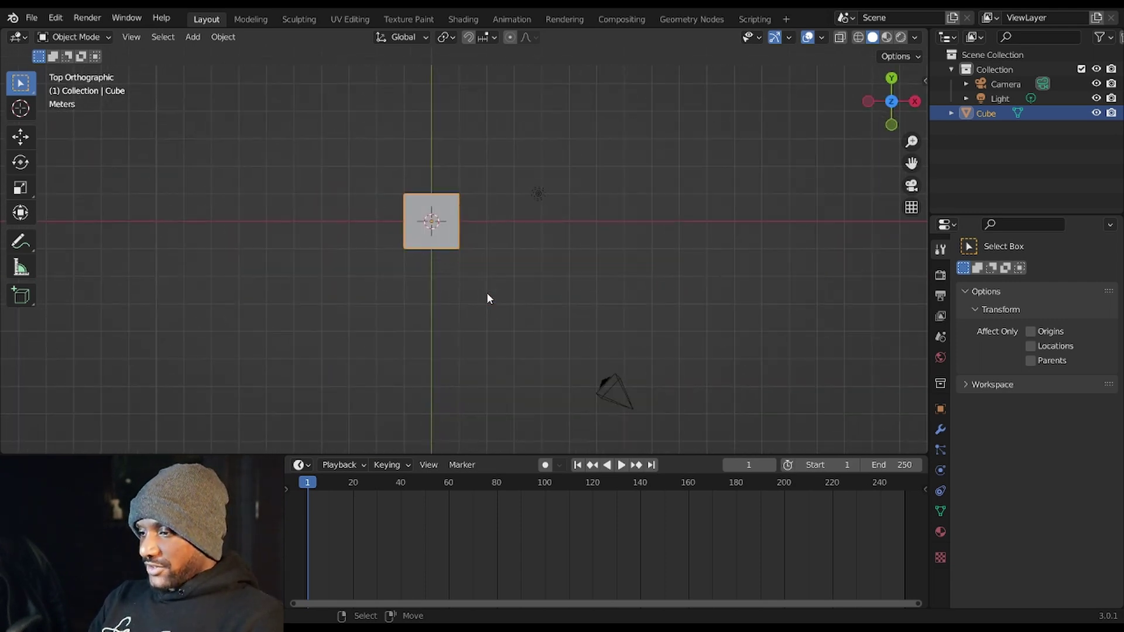
{"action": "key", "text": "KP_0"}
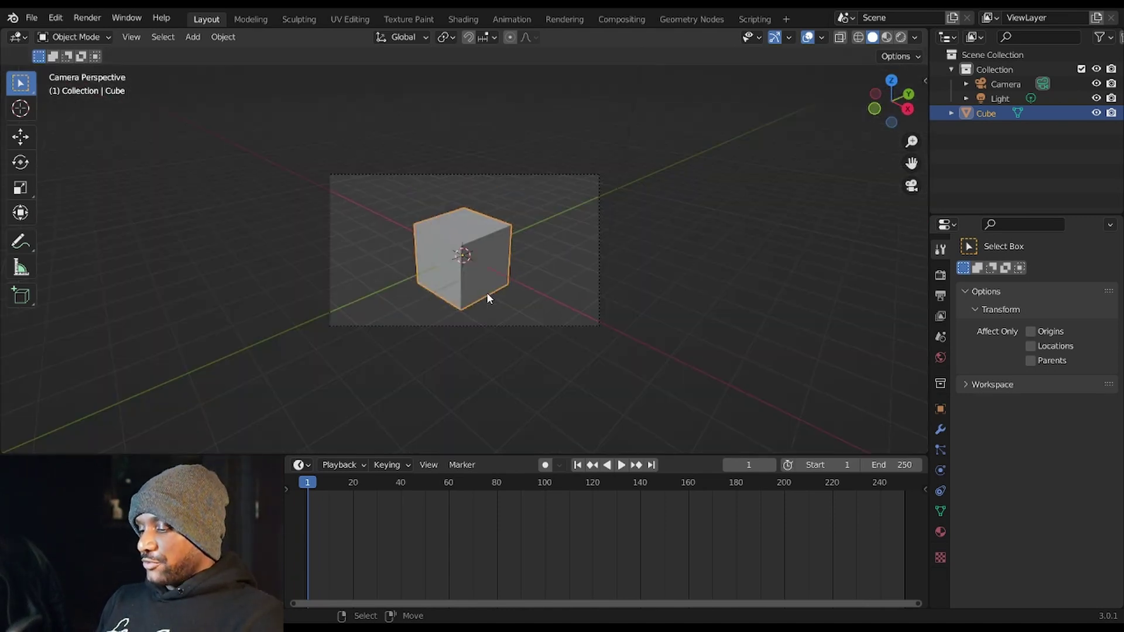
{"action": "key", "text": "KP_5"}
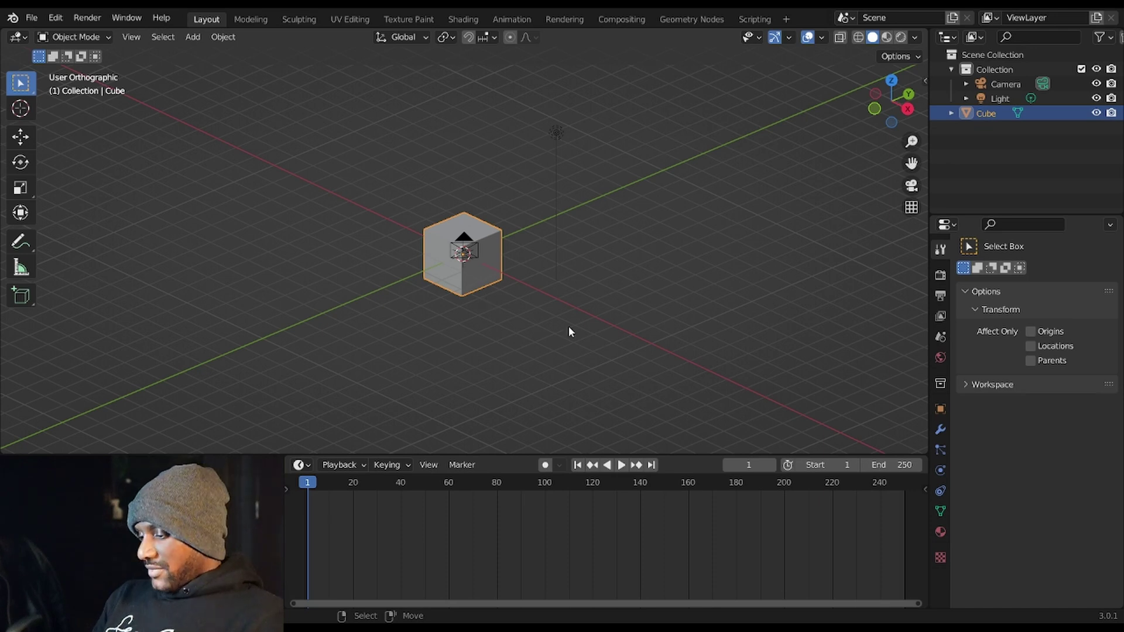
Step through Right, Top and Camera views again, ending on the Front orthographic view
{"action": "key", "text": "KP_3"}
{"action": "key", "text": "KP_5"}
{"action": "key", "text": "KP_7"}
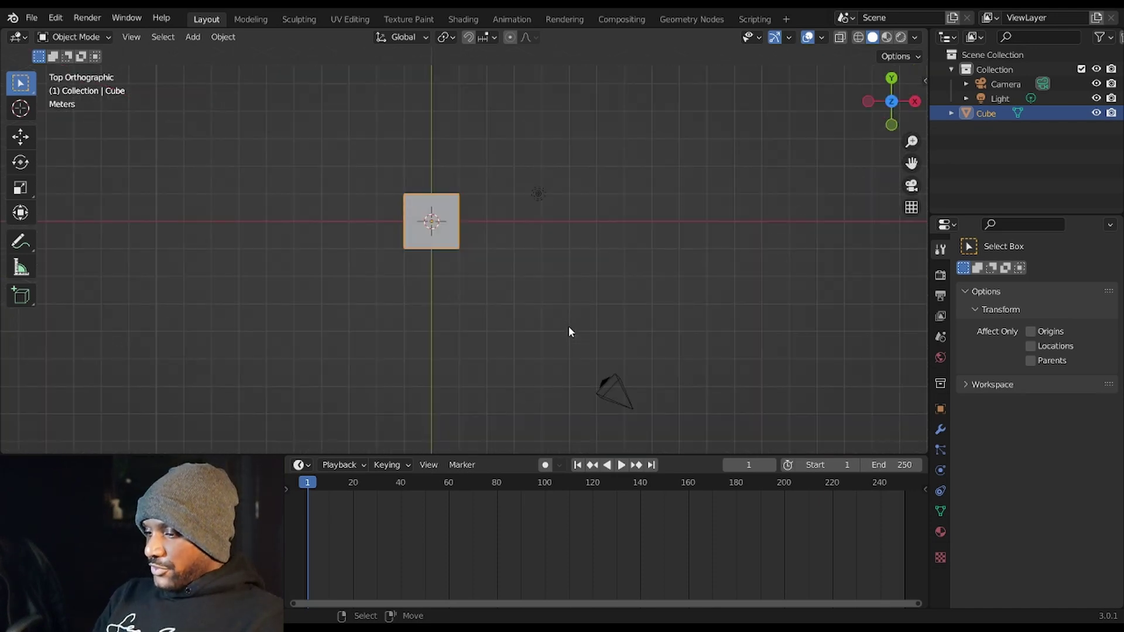
{"action": "key", "text": "KP_0"}
{"action": "key", "text": "KP_1"}
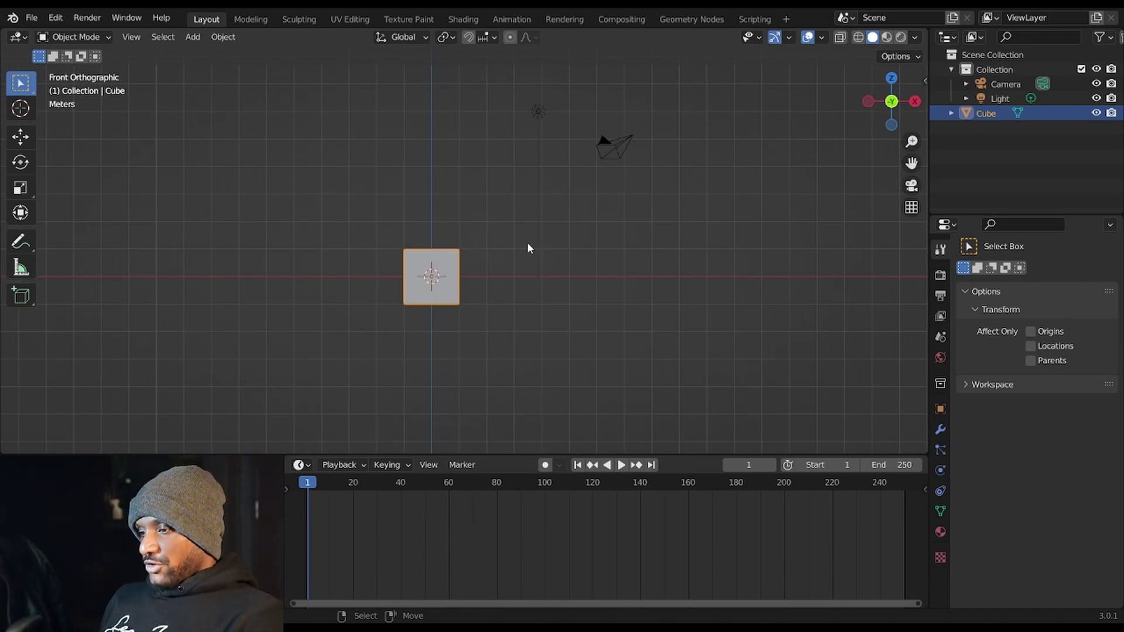
Orbit around the cube, zoom in and out, and pan the view down and right
{"action": "middle_click_drag", "start_coordinate": [527, 249], "coordinate": [475, 291]}
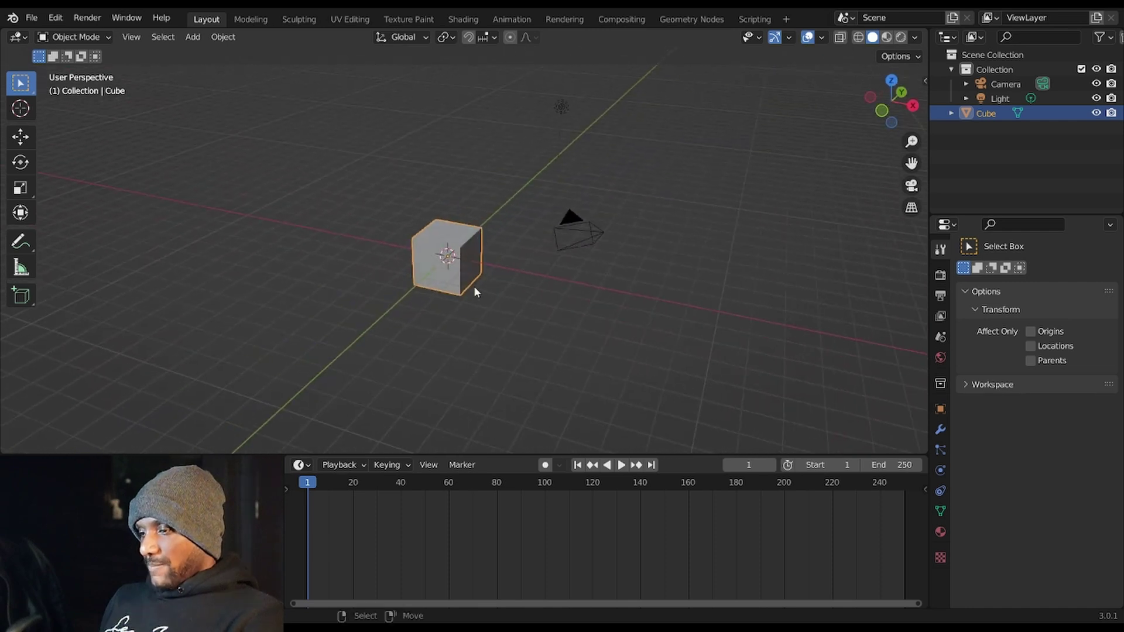
{"action": "middle_click_drag", "start_coordinate": [522, 251], "coordinate": [484, 274]}
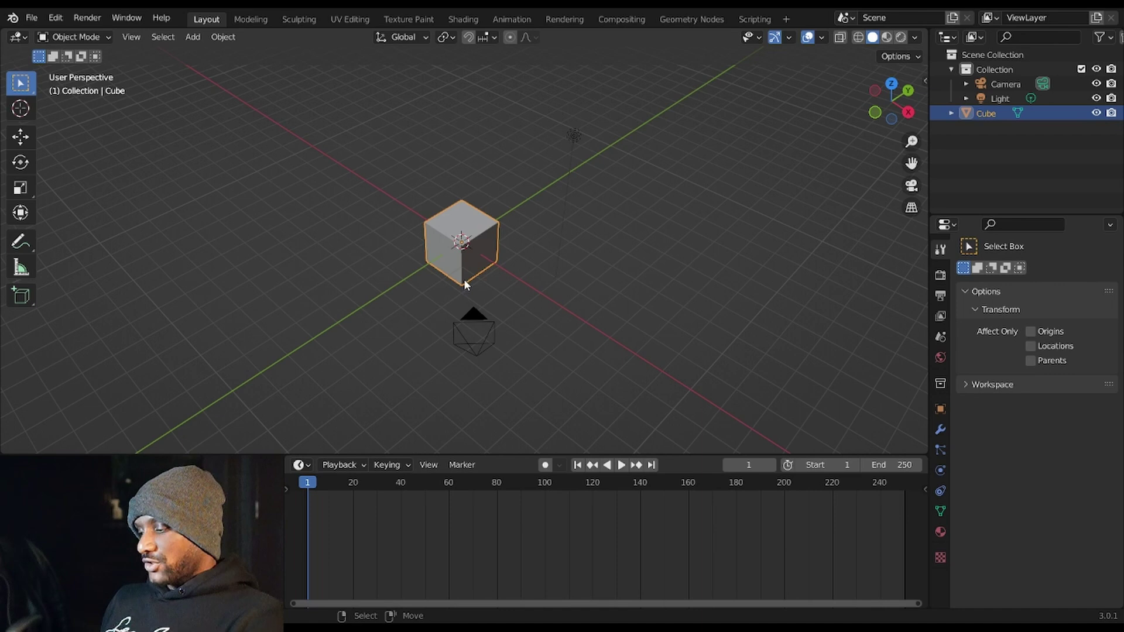
{"action": "scroll", "coordinate": [468, 286], "scroll_direction": "down", "scroll_amount": 3}
{"action": "scroll", "coordinate": [471, 288], "scroll_direction": "up", "scroll_amount": 5}
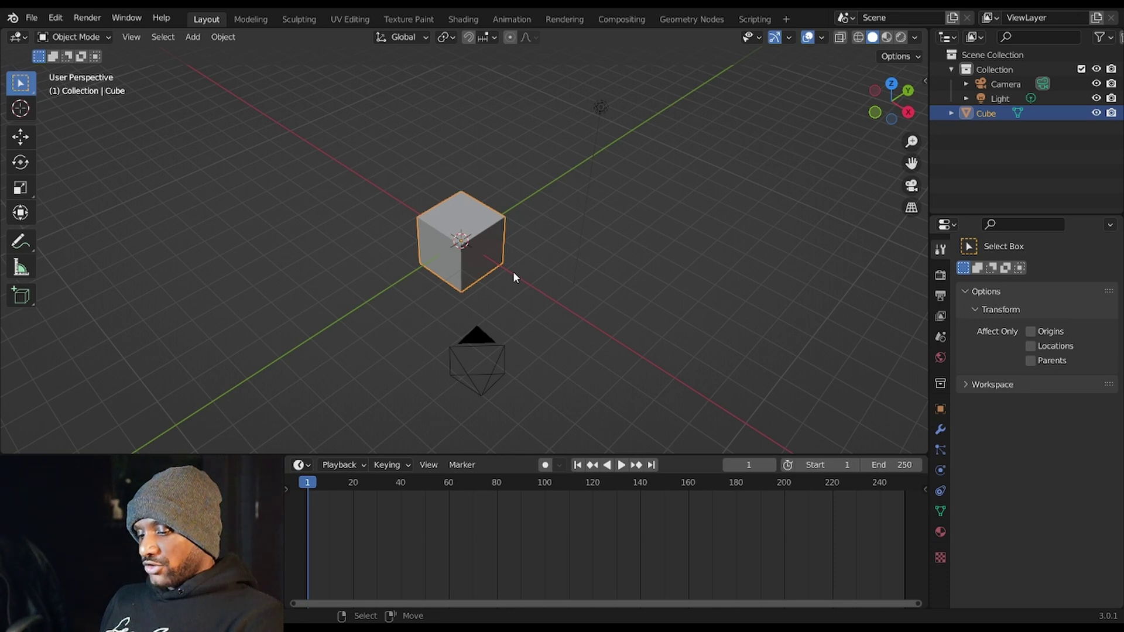
{"action": "mouse_move", "coordinate": [511, 272]}
{"action": "middle_mouse_down", "text": "ctrl"}
{"action": "mouse_move", "coordinate": [514, 332]}
{"action": "mouse_move", "coordinate": [484, 238]}
{"action": "mouse_move", "coordinate": [515, 363]}
{"action": "mouse_move", "coordinate": [512, 251]}
{"action": "mouse_move", "coordinate": [512, 268]}
{"action": "middle_mouse_up", "text": "ctrl"}
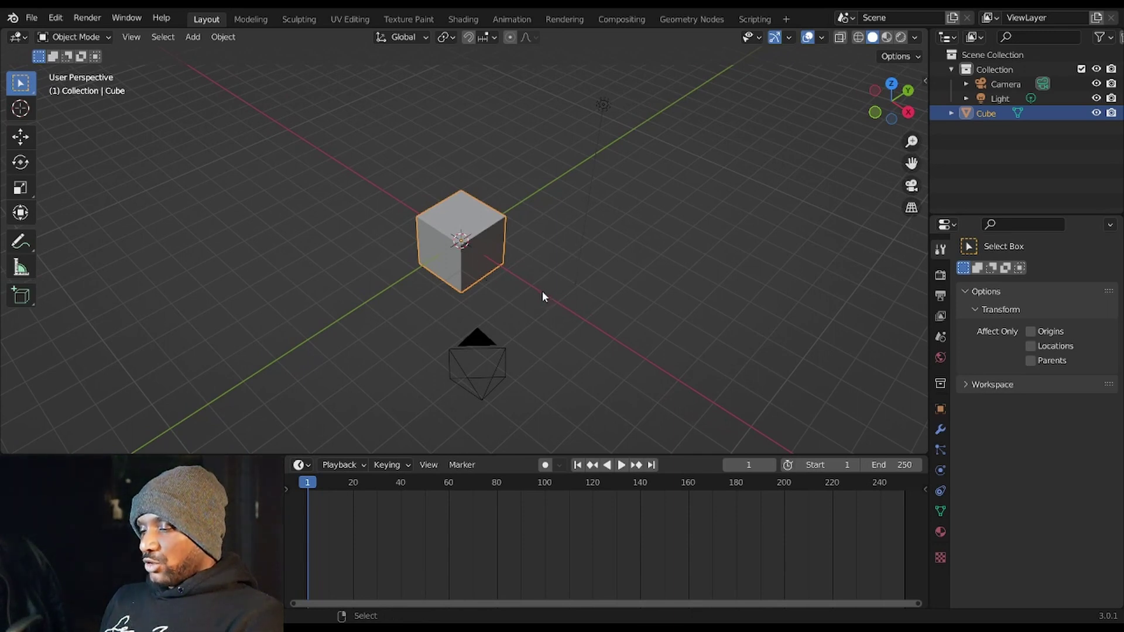
{"action": "middle_click_drag", "start_coordinate": [545, 292], "coordinate": [492, 247], "text": "shift"}
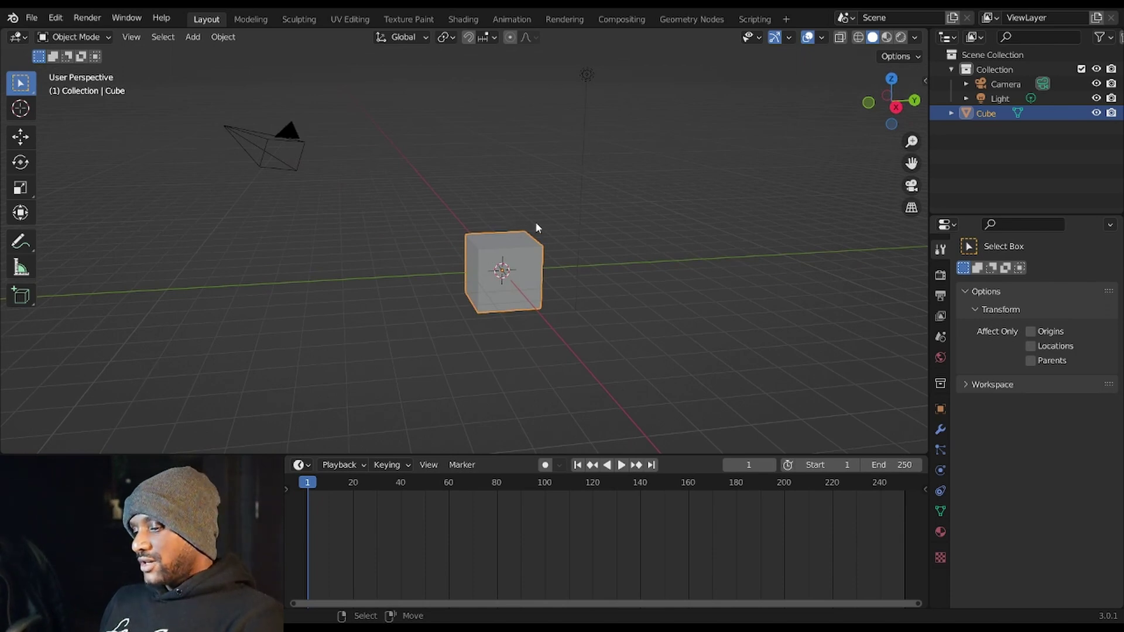
Try moving (G), rotating (R) and scaling (S) the cube, cancelling each so it stays unchanged
{"action": "key", "text": "g"}
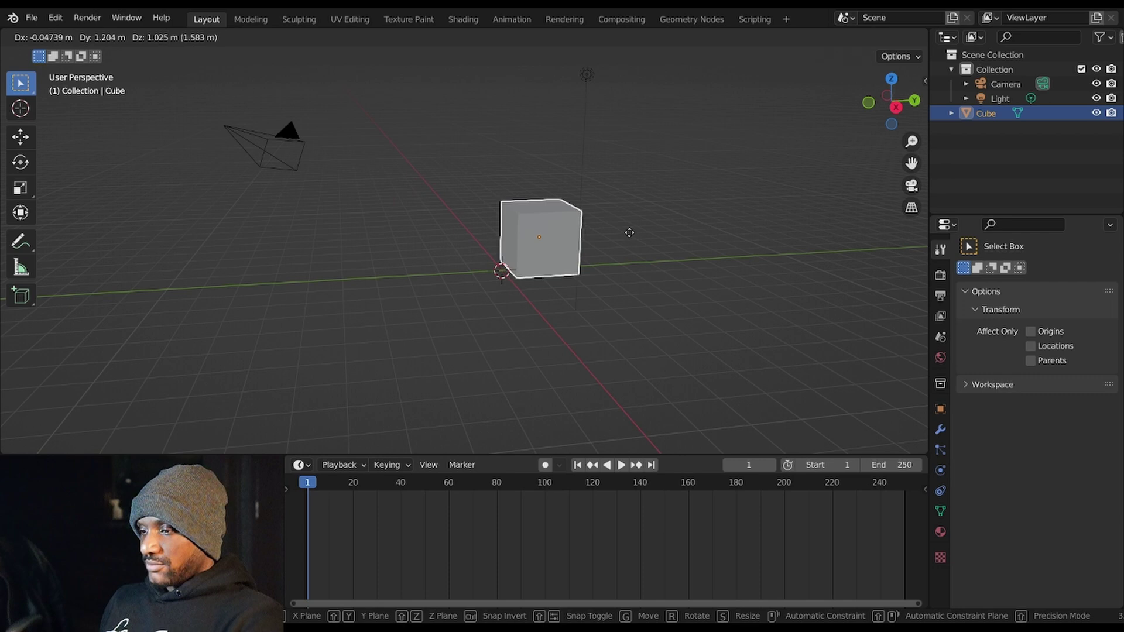
{"action": "key", "text": "Escape"}
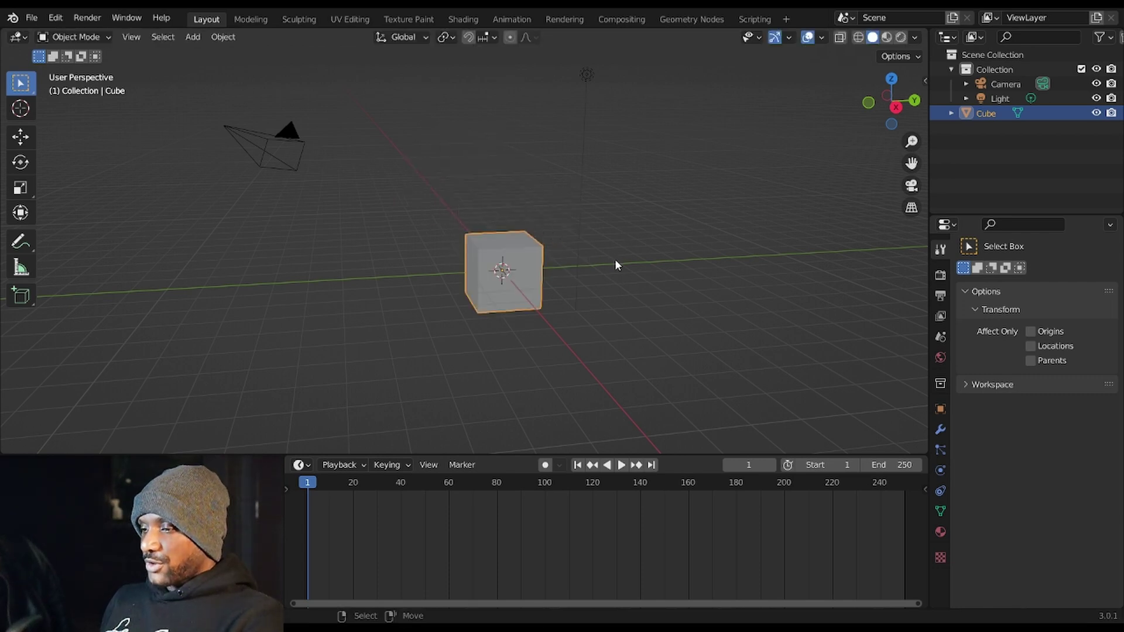
{"action": "key", "text": "r"}
{"action": "key", "text": "Escape"}
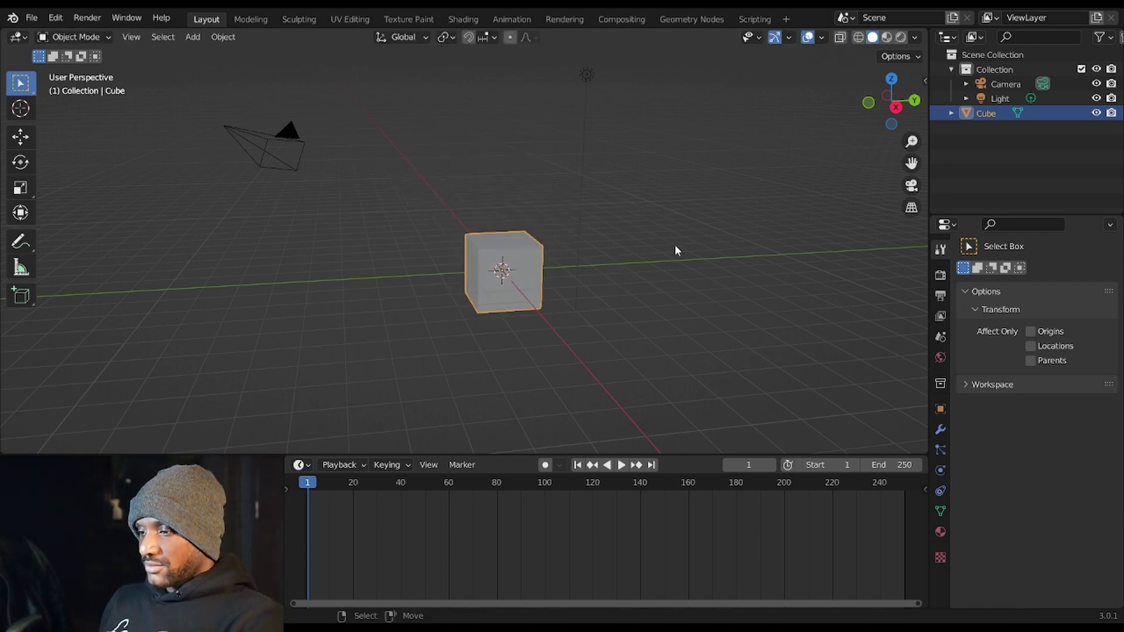
{"action": "key", "text": "s"}
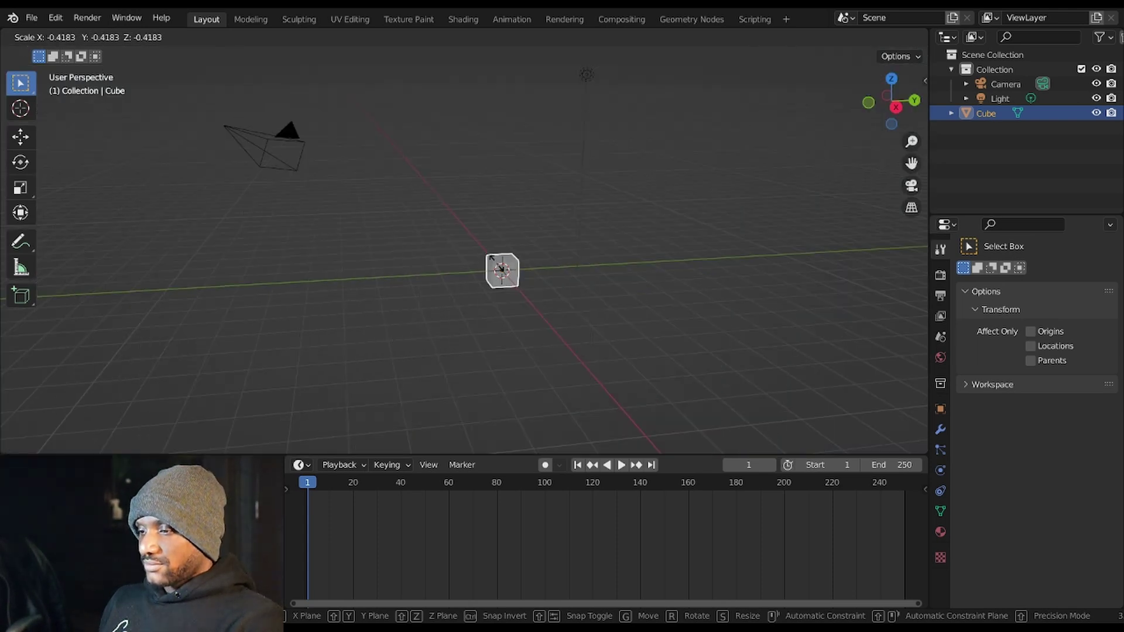
{"action": "key", "text": "Escape"}
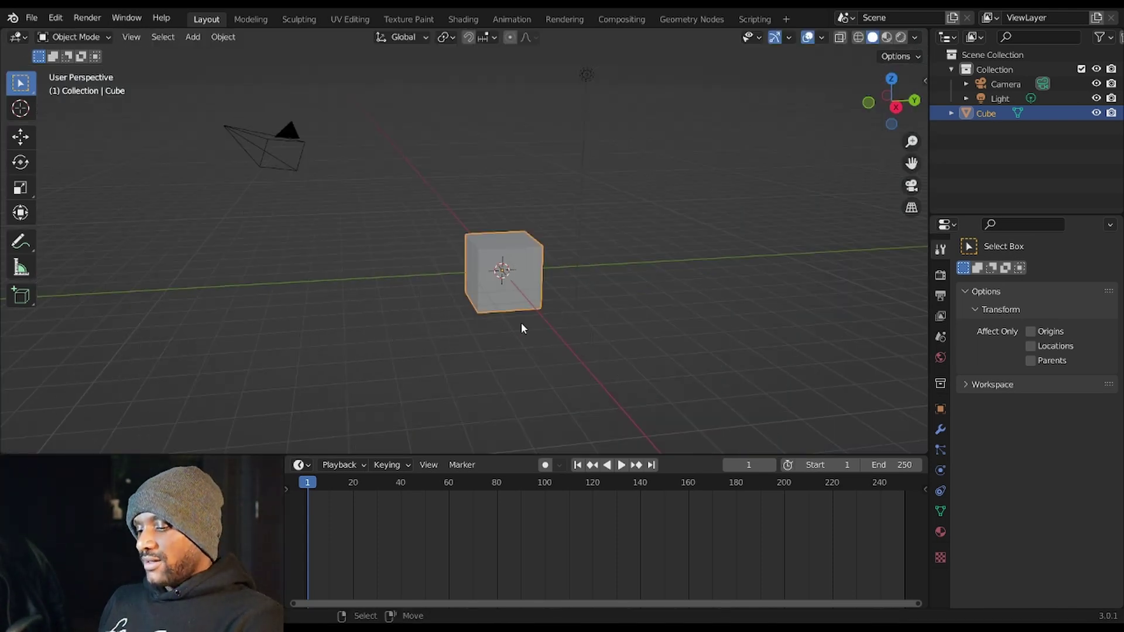
{"action": "key", "text": "g"}
{"action": "key", "text": "Escape"}
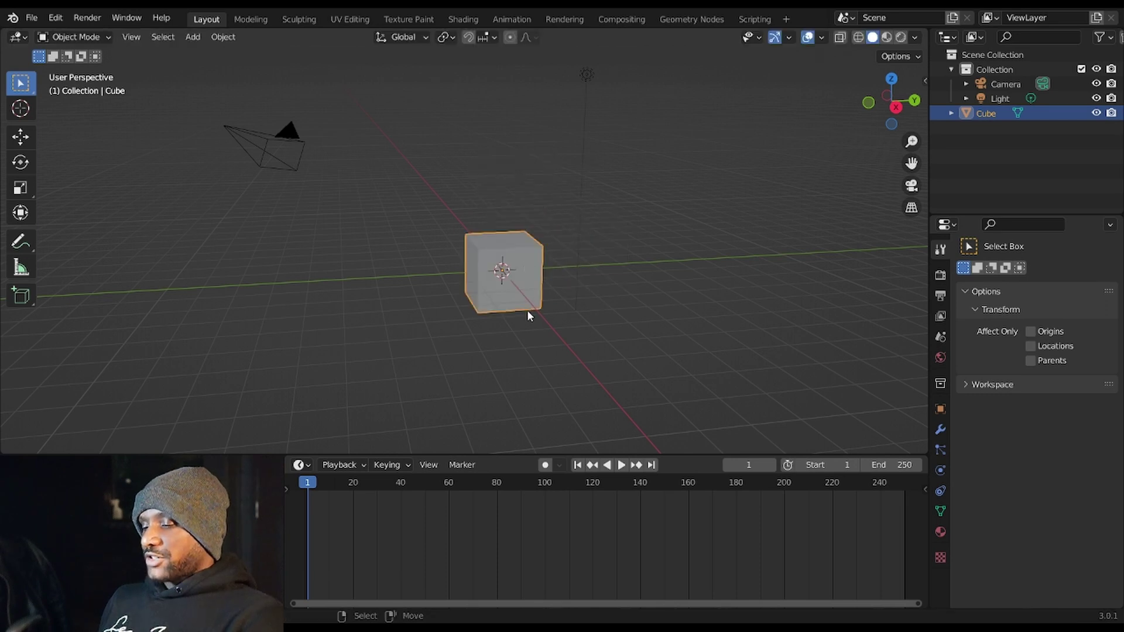
{"action": "key", "text": "g"}
{"action": "key", "text": "Escape"}
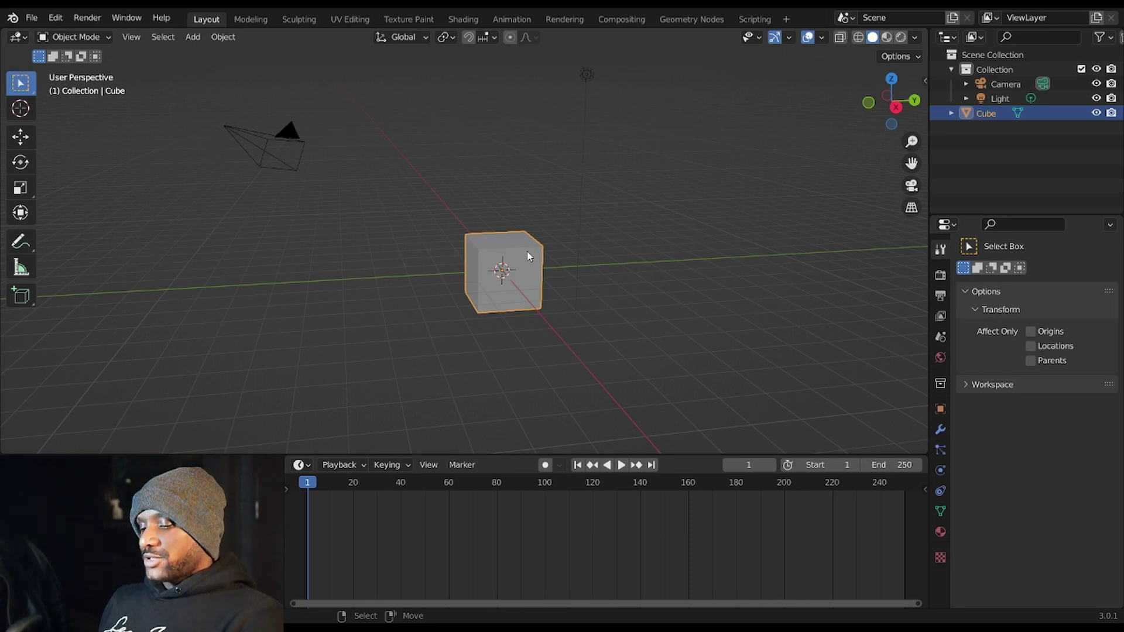
{"action": "key", "text": "shift+d"}
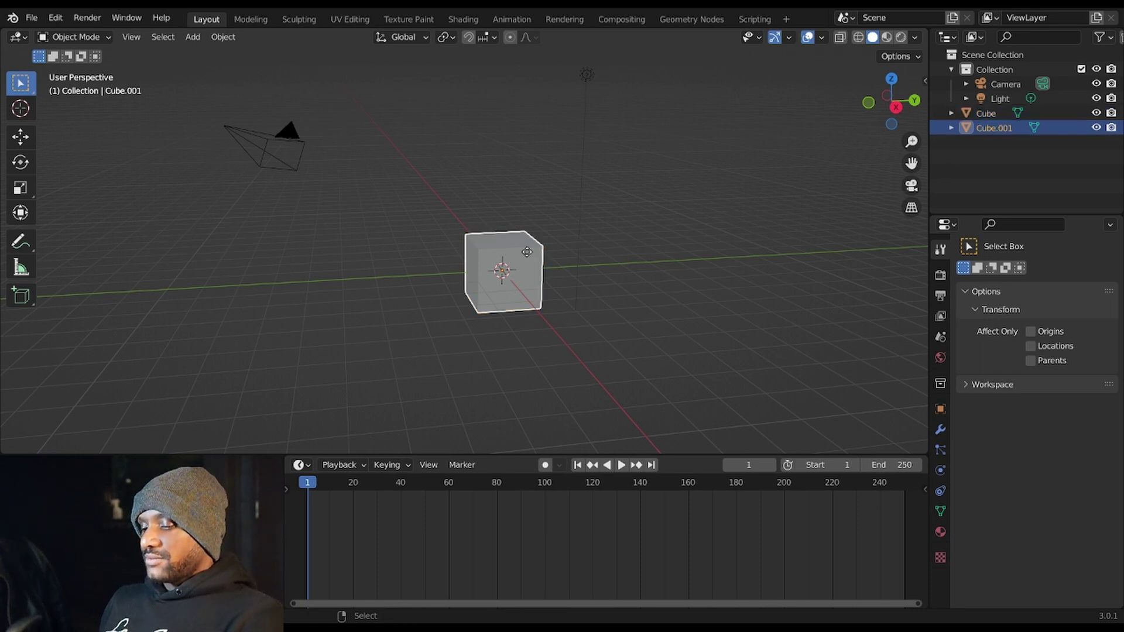
{"action": "left_click", "coordinate": [497, 135]}
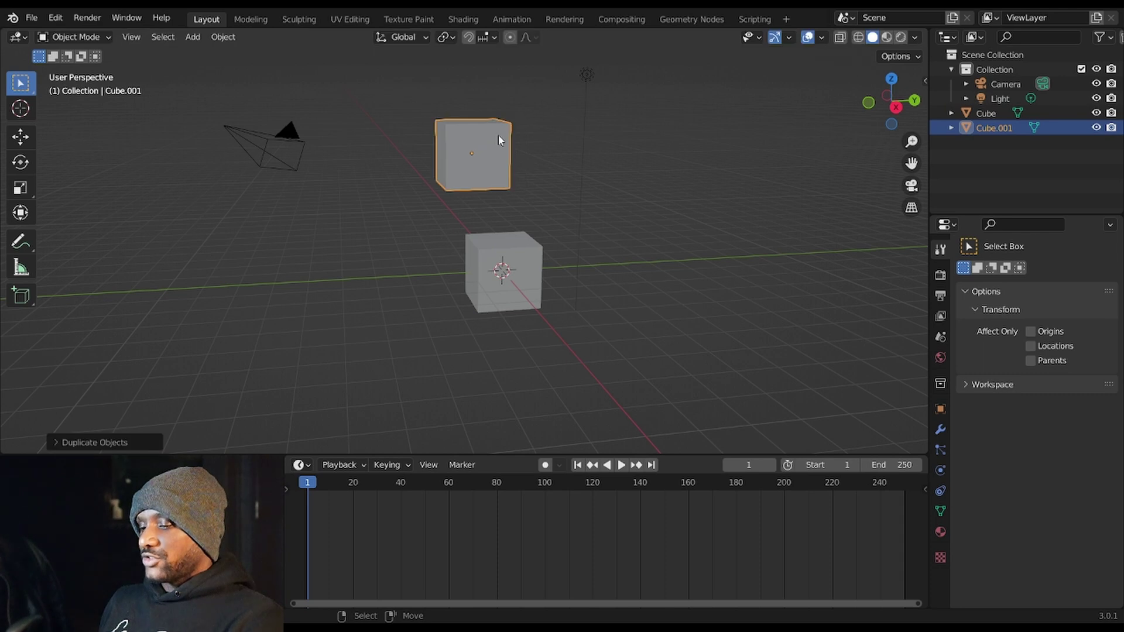
{"action": "right_click", "coordinate": [492, 169], "text": "shift"}
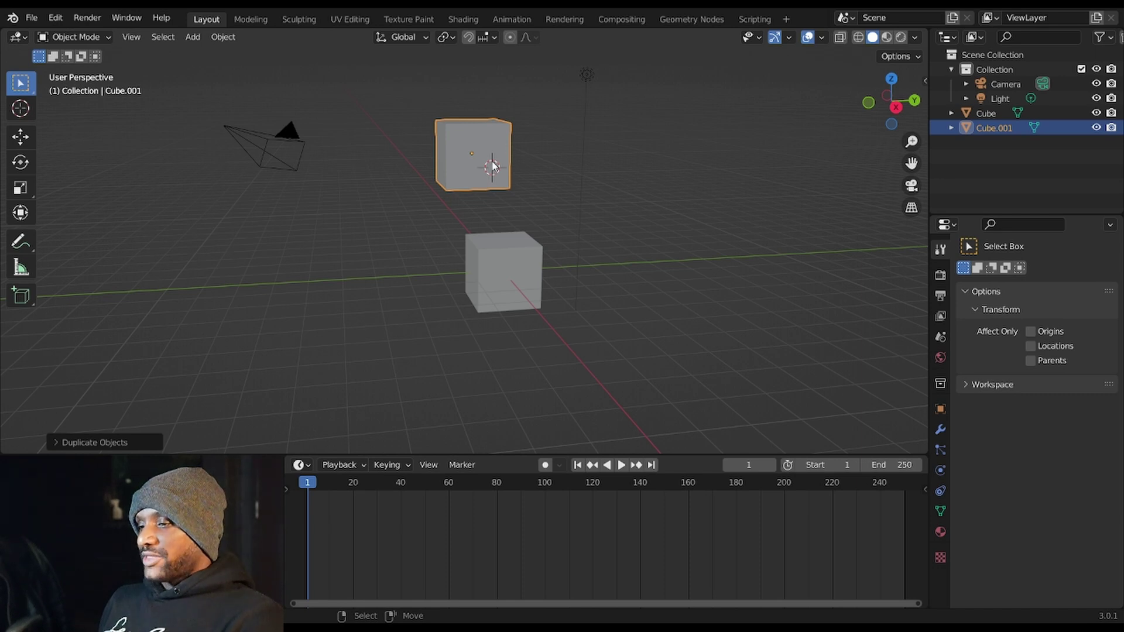
{"action": "key", "text": "shift+d"}
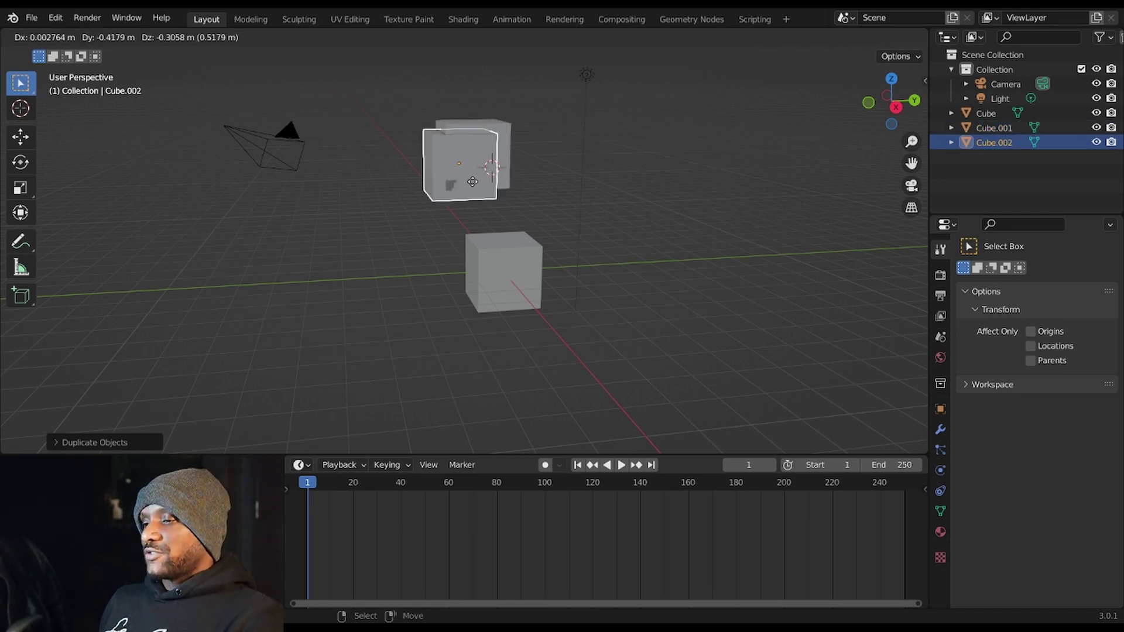
{"action": "key", "text": "Escape"}
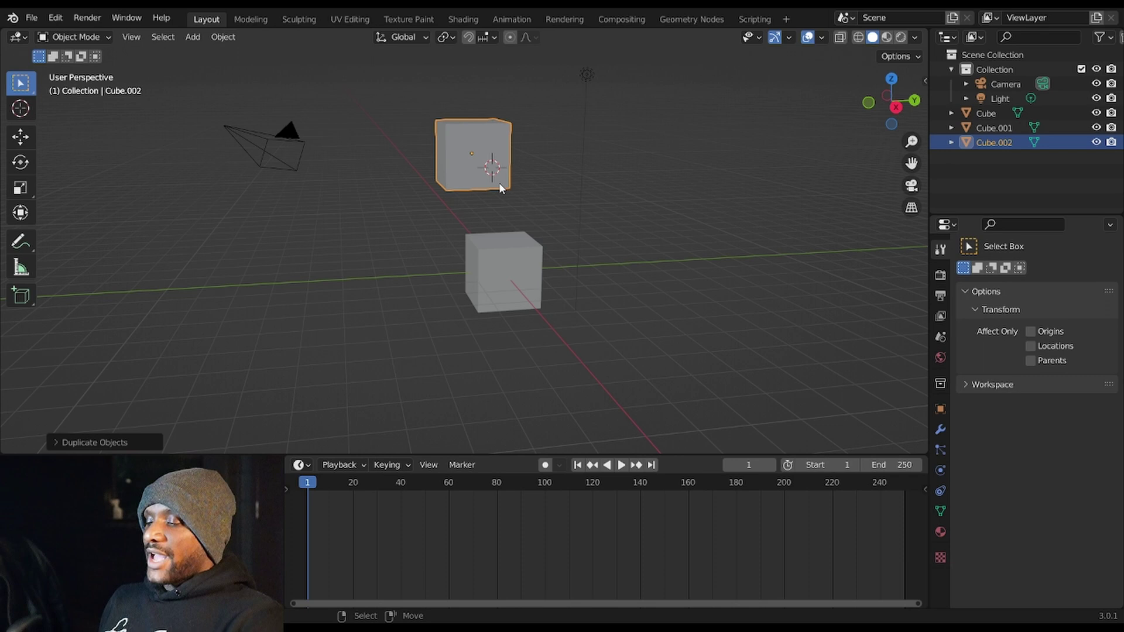
{"action": "key", "text": "g"}
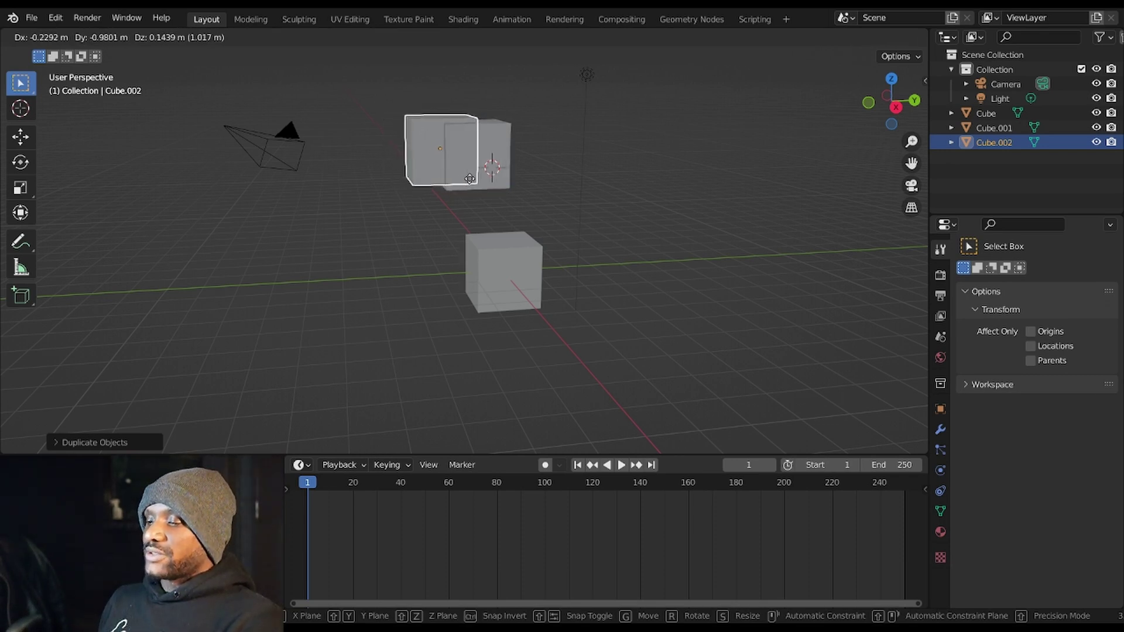
{"action": "key", "text": "Escape"}
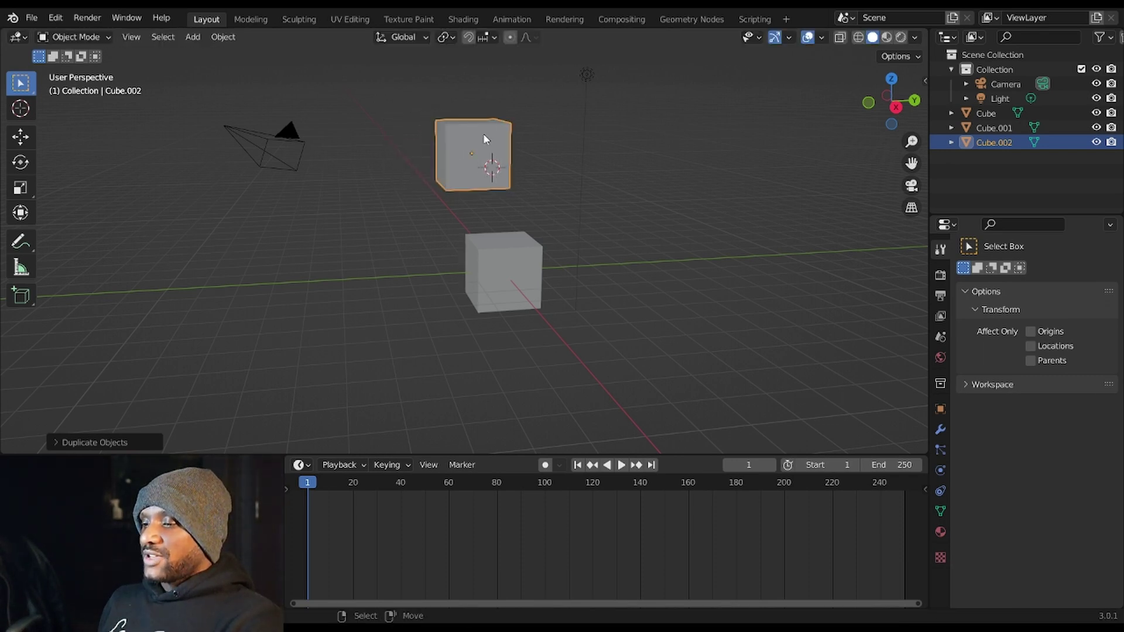
{"action": "key", "text": "x"}
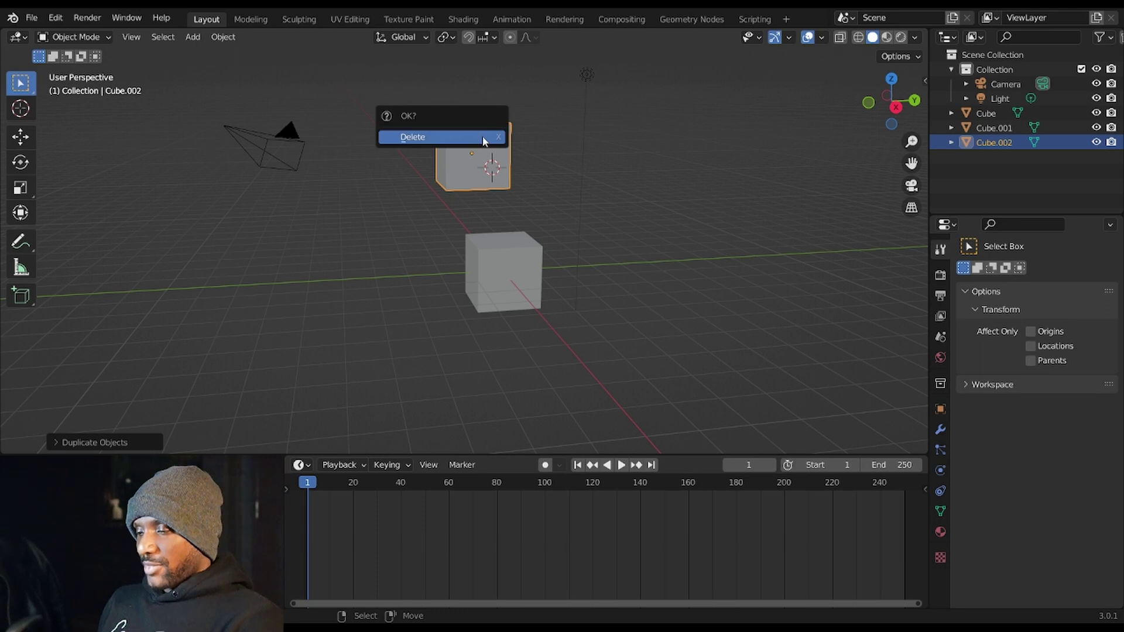
{"action": "left_click", "coordinate": [483, 138]}
{"action": "left_click", "coordinate": [483, 138]}
{"action": "key", "text": "x"}
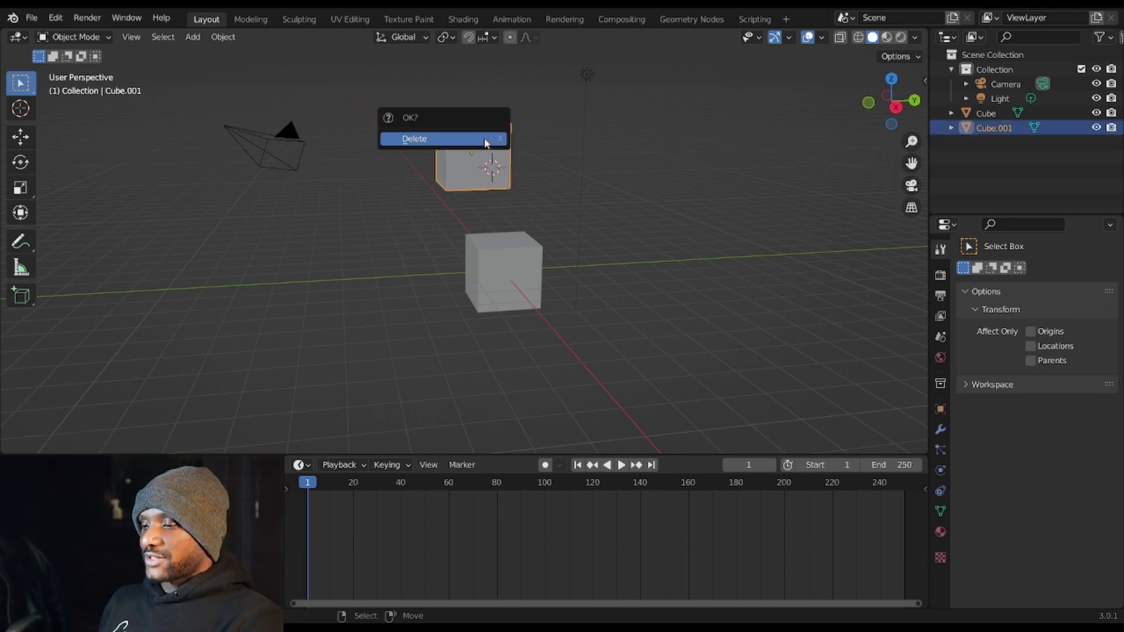
{"action": "left_click", "coordinate": [485, 140]}
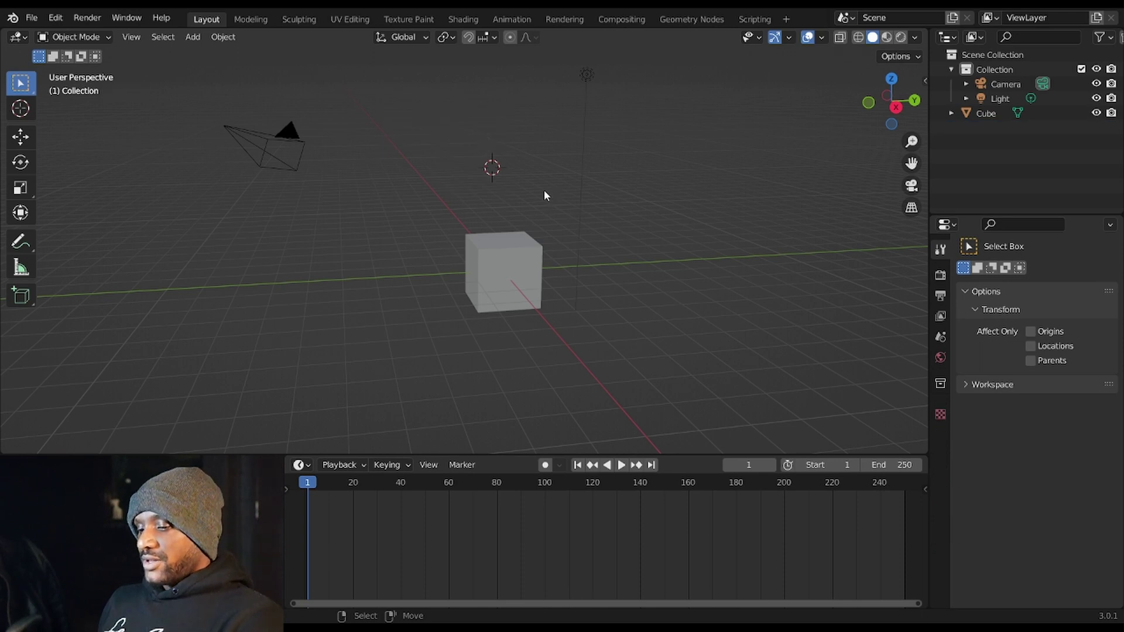
{"action": "left_click", "coordinate": [494, 242]}
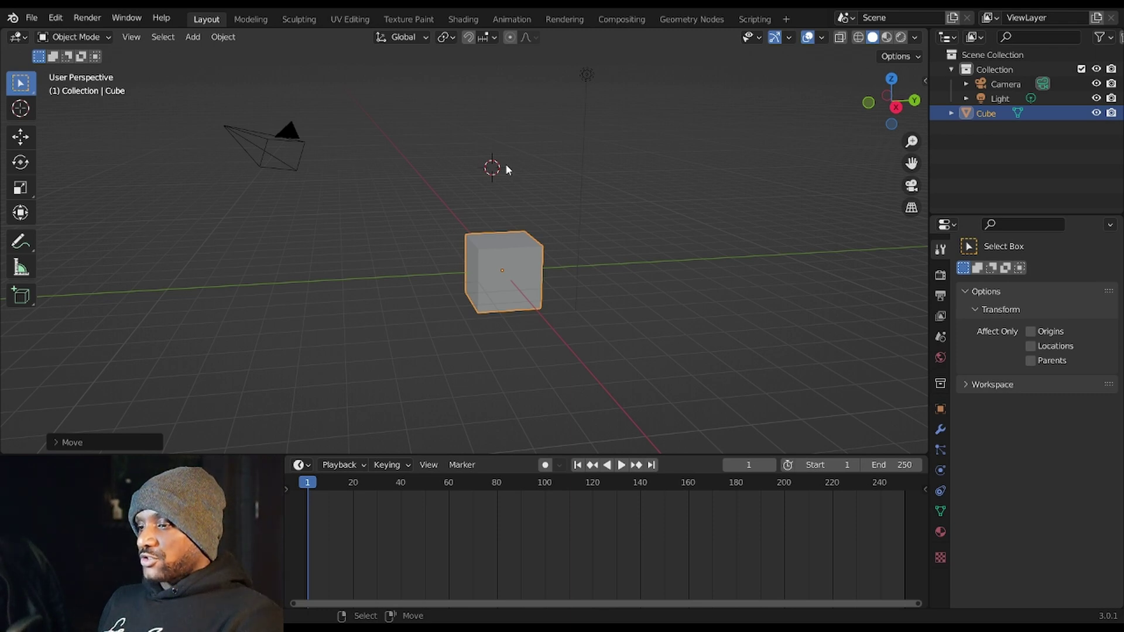
Snap the 3D cursor back to the world origin with Shift+S
{"action": "key", "text": "shift+s"}
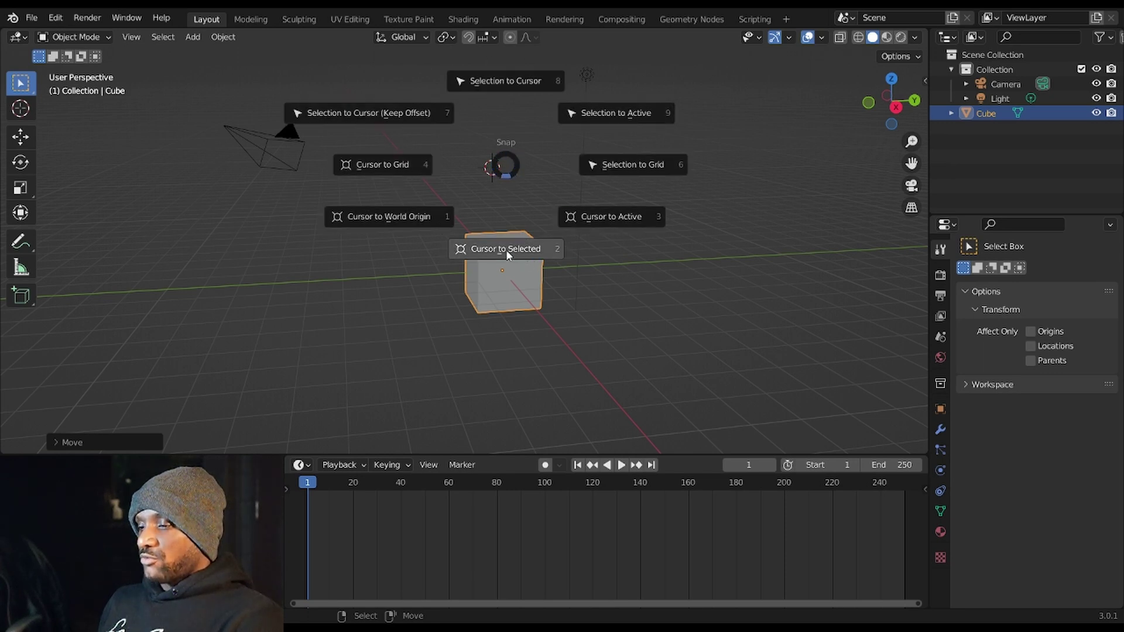
{"action": "left_click", "coordinate": [404, 214]}
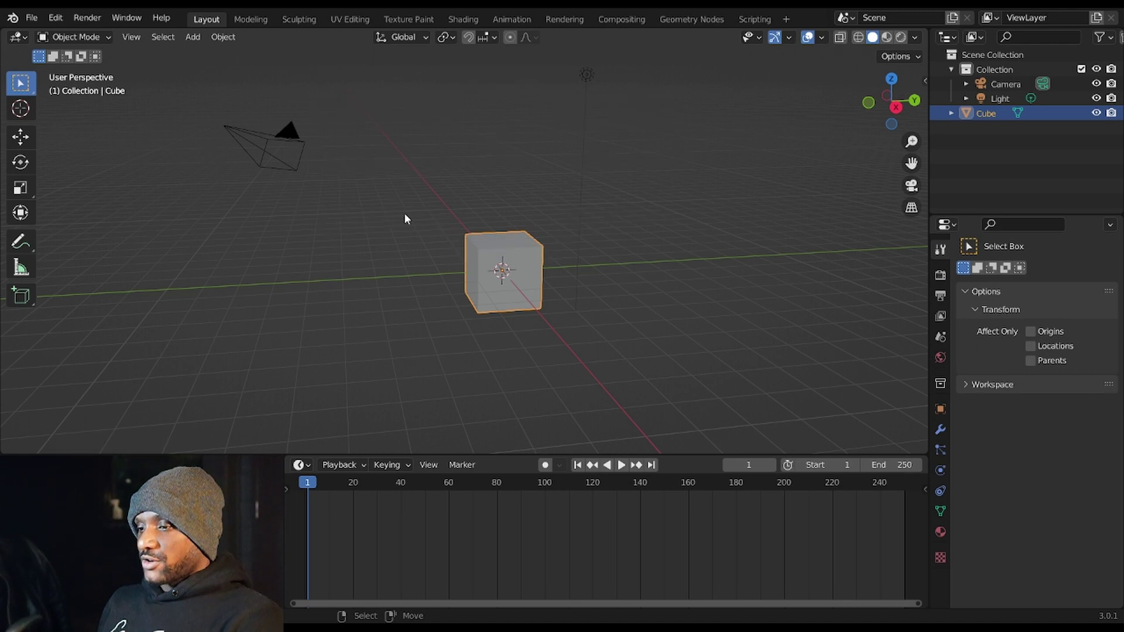
{"action": "mouse_move", "coordinate": [564, 250]}
{"action": "middle_mouse_down"}
{"action": "mouse_move", "coordinate": [571, 232]}
{"action": "mouse_move", "coordinate": [581, 237]}
{"action": "mouse_move", "coordinate": [545, 225]}
{"action": "mouse_move", "coordinate": [554, 220]}
{"action": "mouse_move", "coordinate": [552, 246]}
{"action": "middle_mouse_up"}
Place the 3D cursor at several floor spots around the cube, ending in empty space nearby
{"action": "right_click", "coordinate": [629, 196], "text": "shift"}
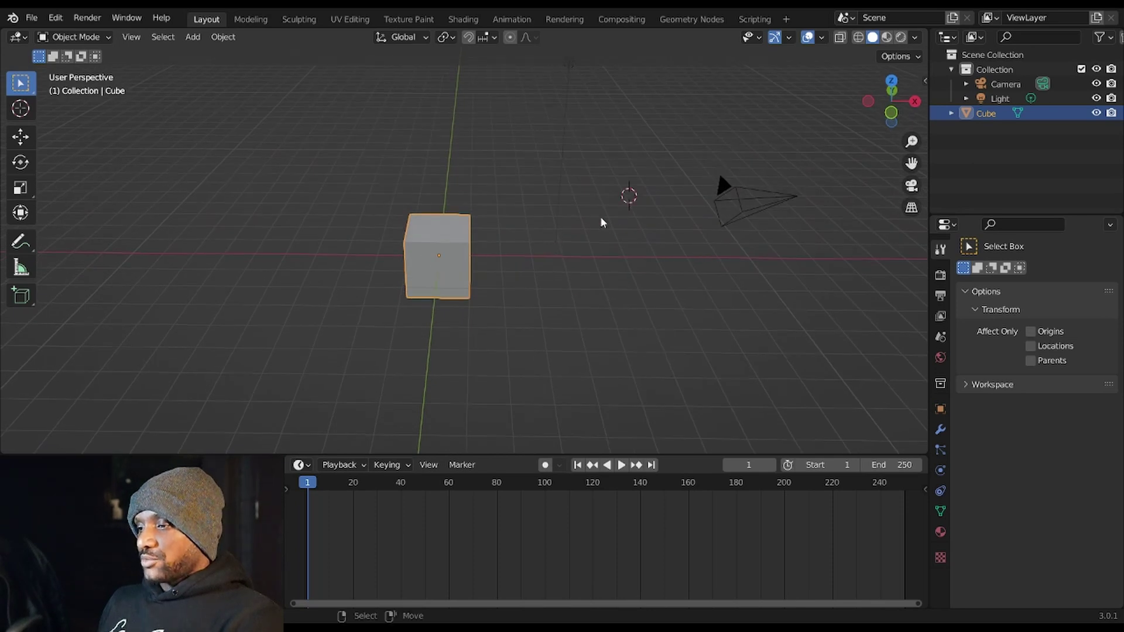
{"action": "right_click", "coordinate": [352, 145], "text": "shift"}
{"action": "right_click", "coordinate": [439, 393], "text": "shift"}
{"action": "right_click", "coordinate": [601, 389], "text": "shift"}
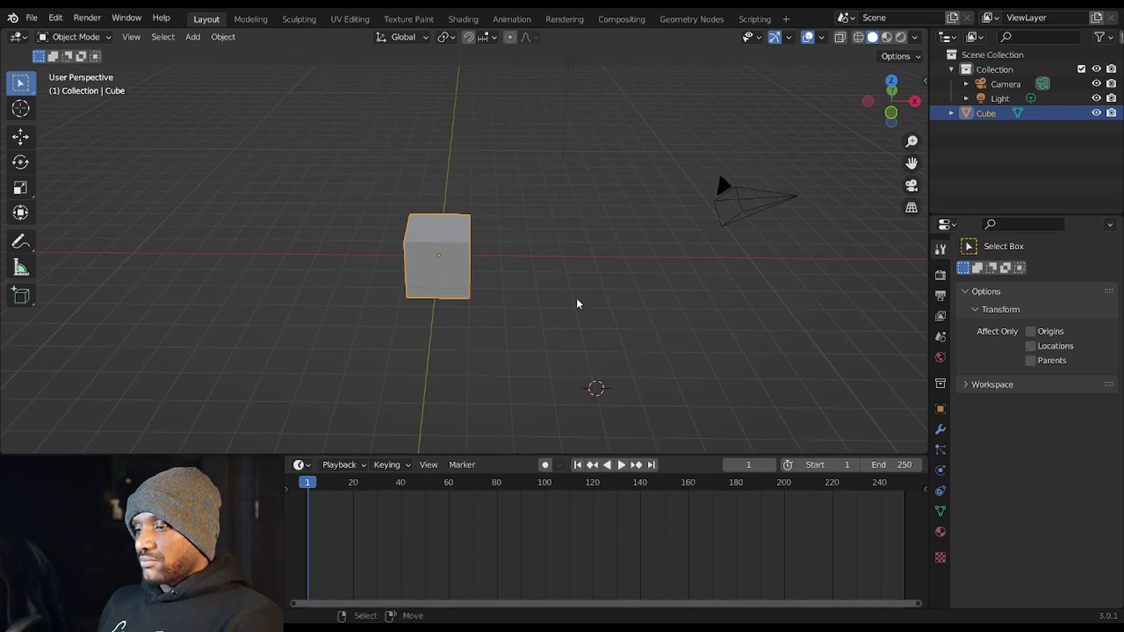
{"action": "right_click", "coordinate": [572, 267], "text": "shift"}
{"action": "right_click", "coordinate": [481, 194], "text": "shift"}
{"action": "middle_click_drag", "start_coordinate": [479, 268], "coordinate": [630, 268]}
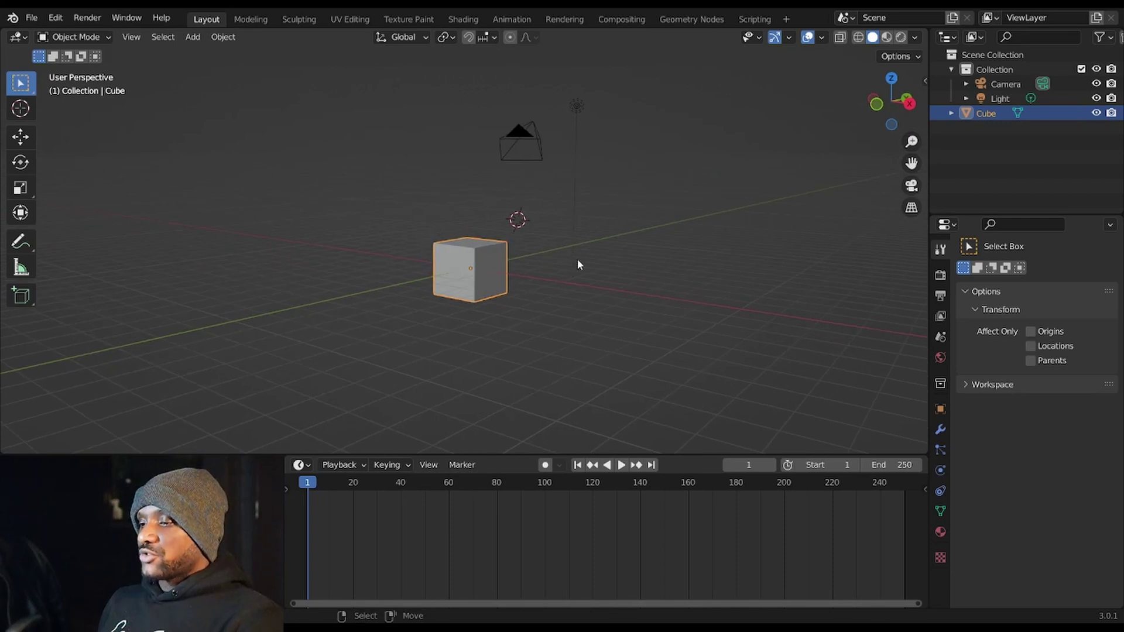
Add a UV sphere at a 3D cursor placed left of the cube
{"action": "left_click", "coordinate": [361, 242]}
{"action": "right_click", "coordinate": [362, 246], "text": "shift"}
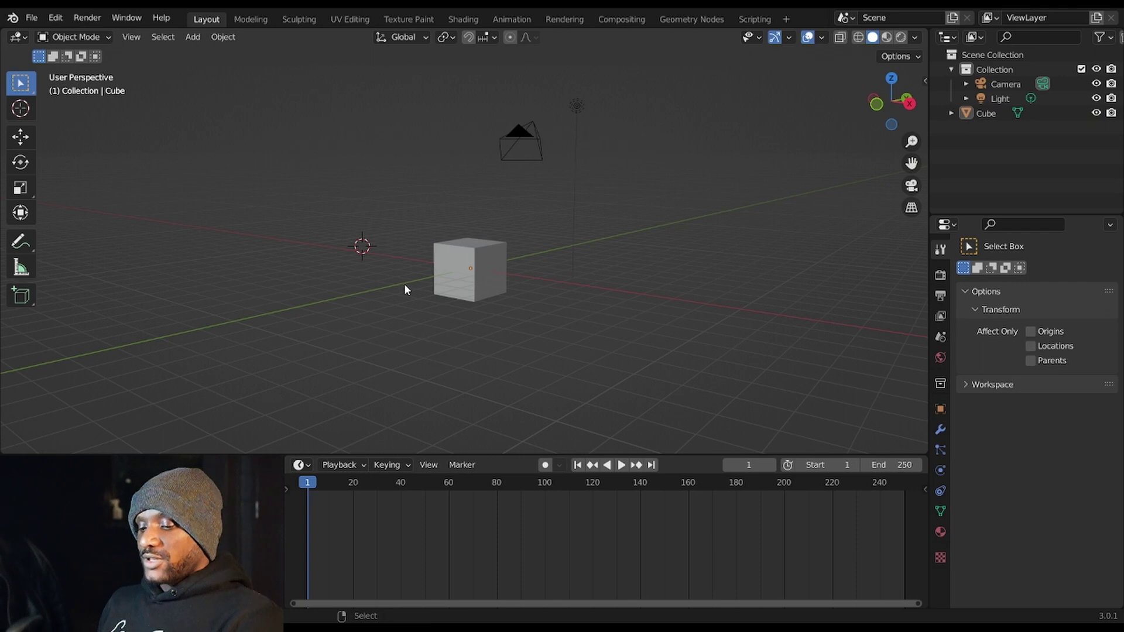
{"action": "key", "text": "shift+a"}
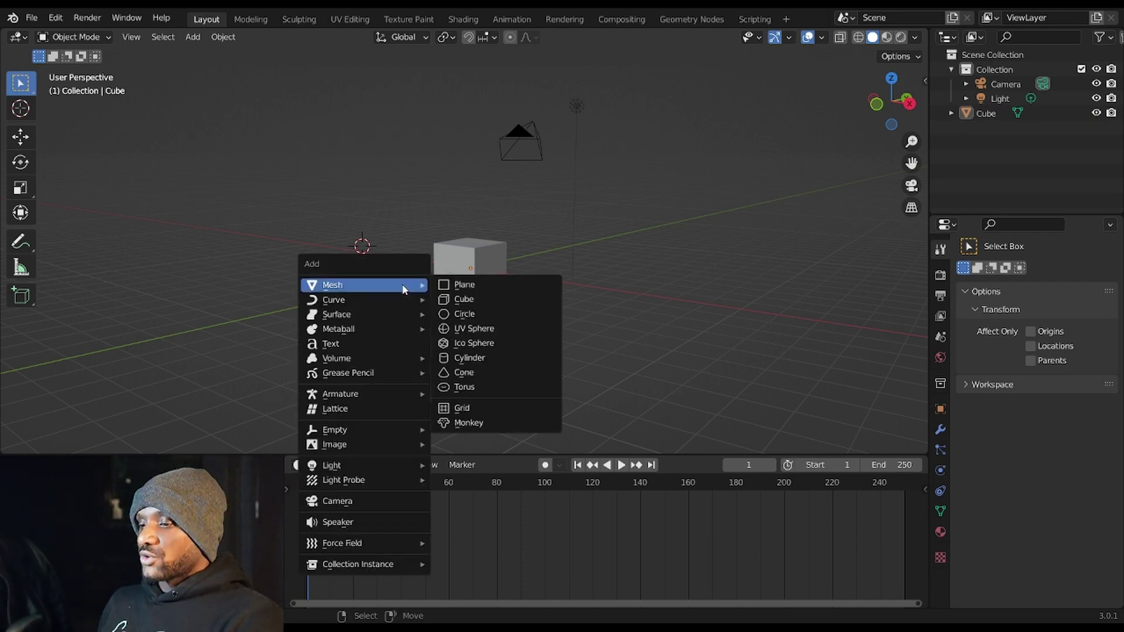
{"action": "left_click", "coordinate": [483, 332]}
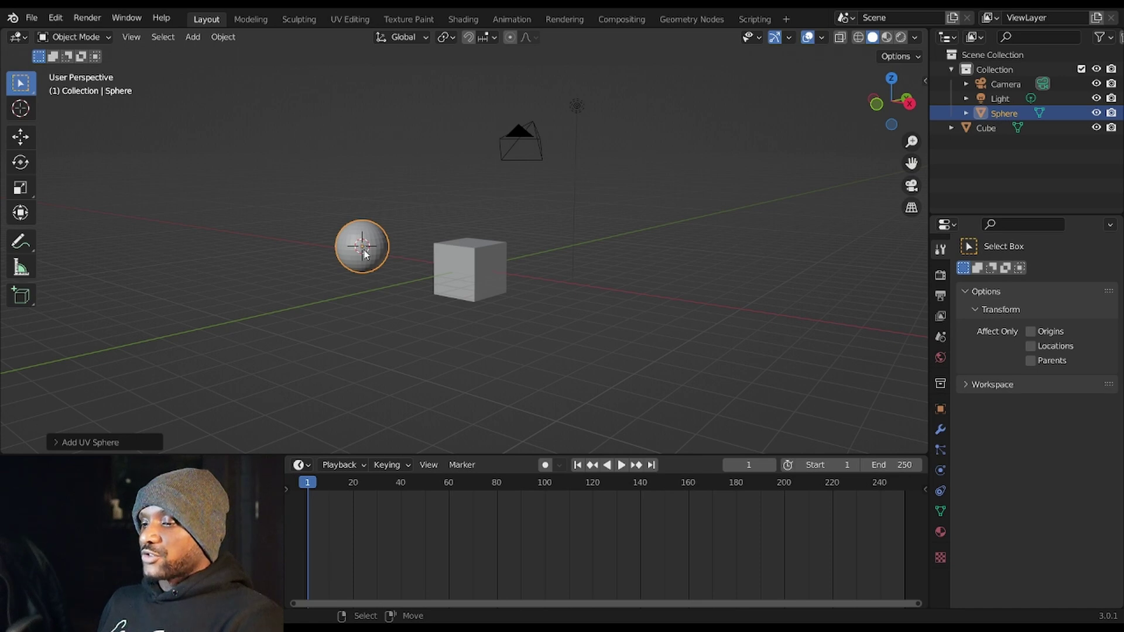
Add a cylinder at a 3D cursor placed on the floor right of the cube
{"action": "middle_click_drag", "start_coordinate": [366, 246], "coordinate": [424, 281]}
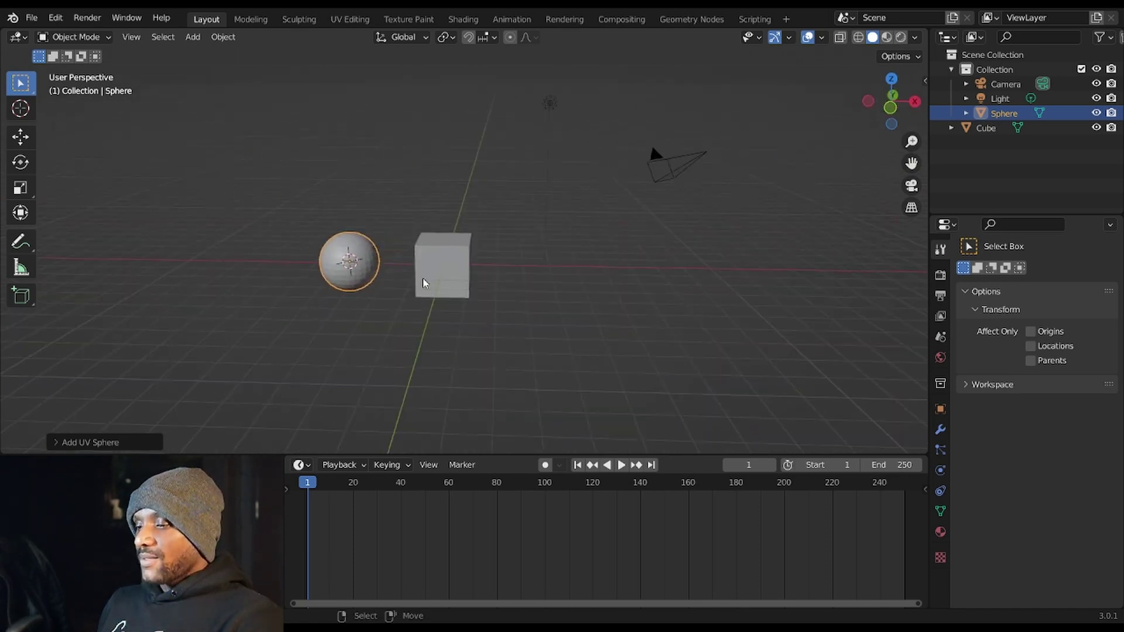
{"action": "right_click", "coordinate": [644, 254], "text": "shift"}
{"action": "key", "text": "shift+a"}
{"action": "mouse_move", "coordinate": [612, 266]}
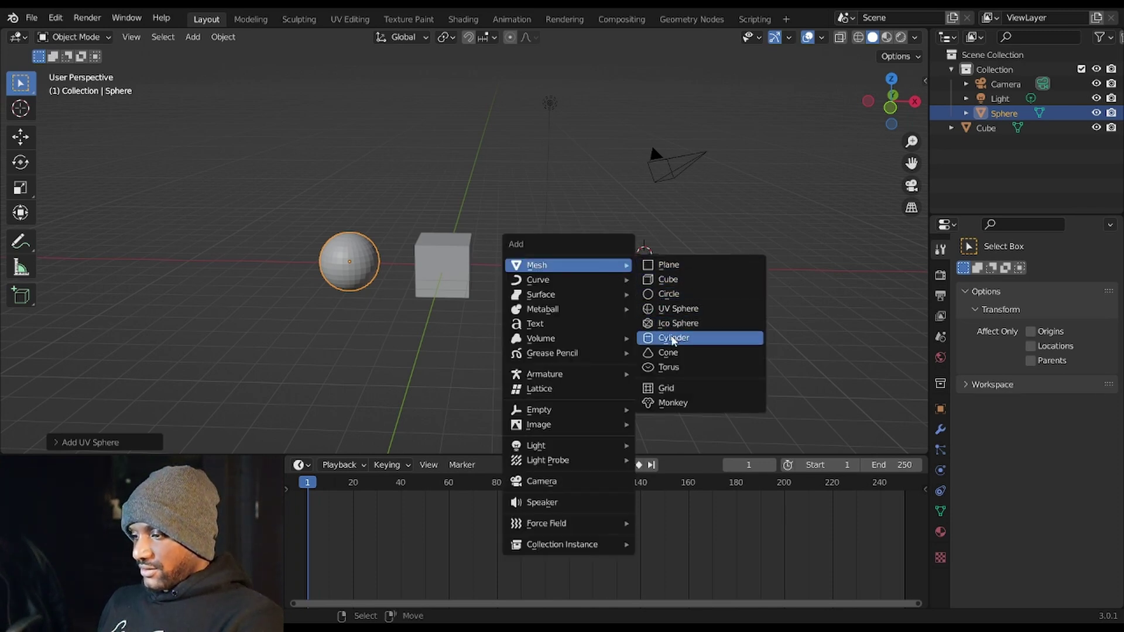
{"action": "left_click", "coordinate": [674, 338]}
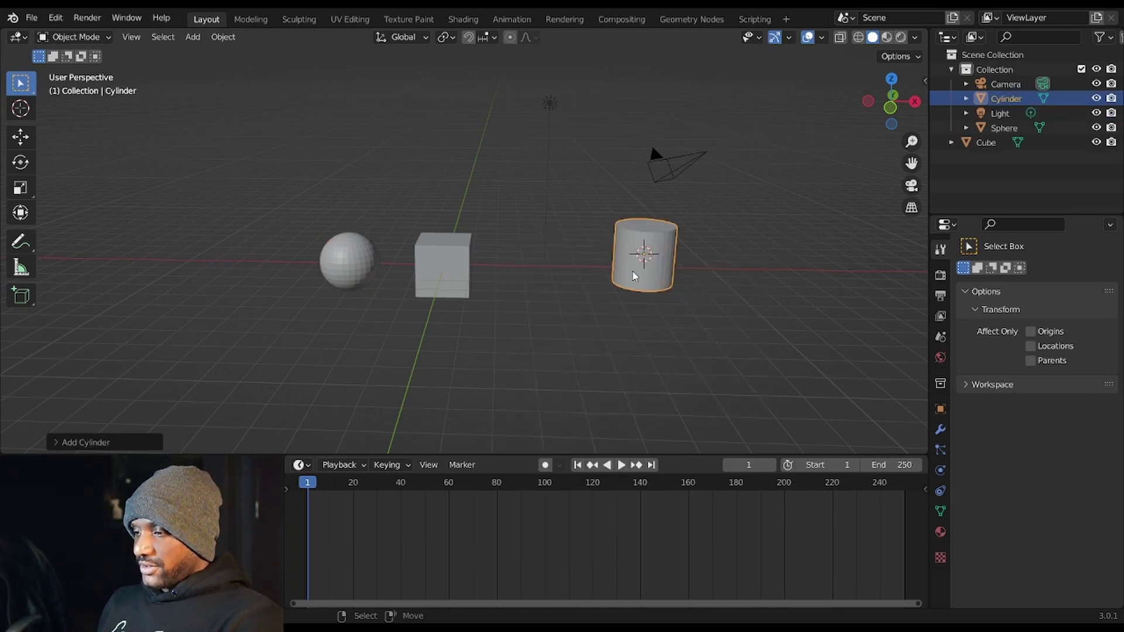
{"action": "middle_click_drag", "start_coordinate": [560, 232], "coordinate": [500, 188]}
{"action": "scroll", "coordinate": [515, 205], "scroll_direction": "up", "scroll_amount": 2}
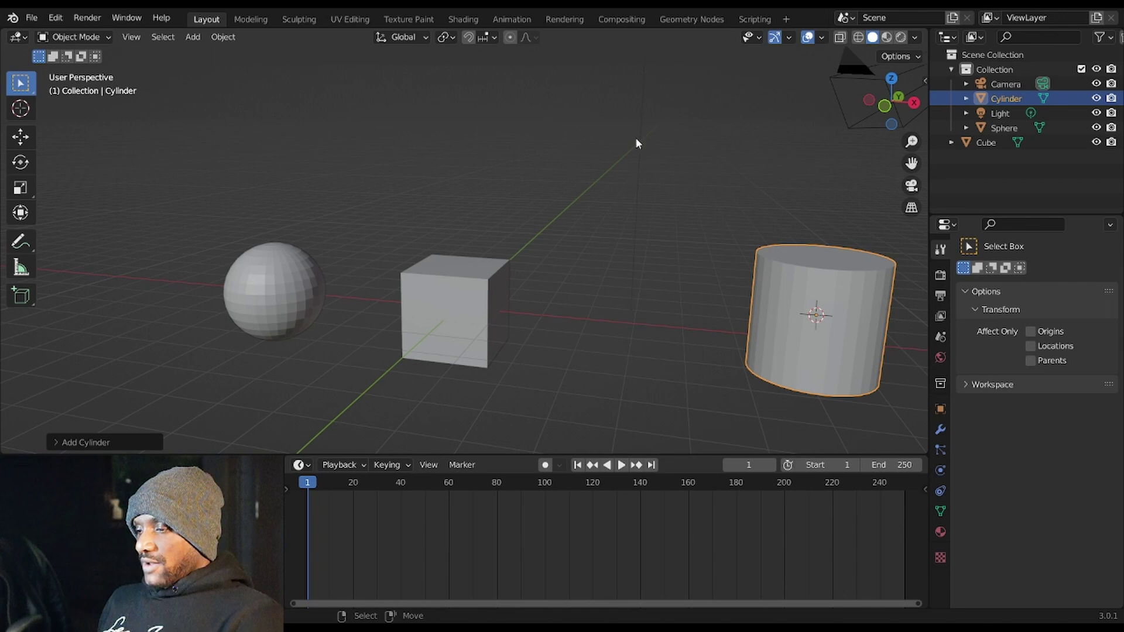
{"action": "scroll", "coordinate": [586, 152], "scroll_direction": "down", "scroll_amount": 2}
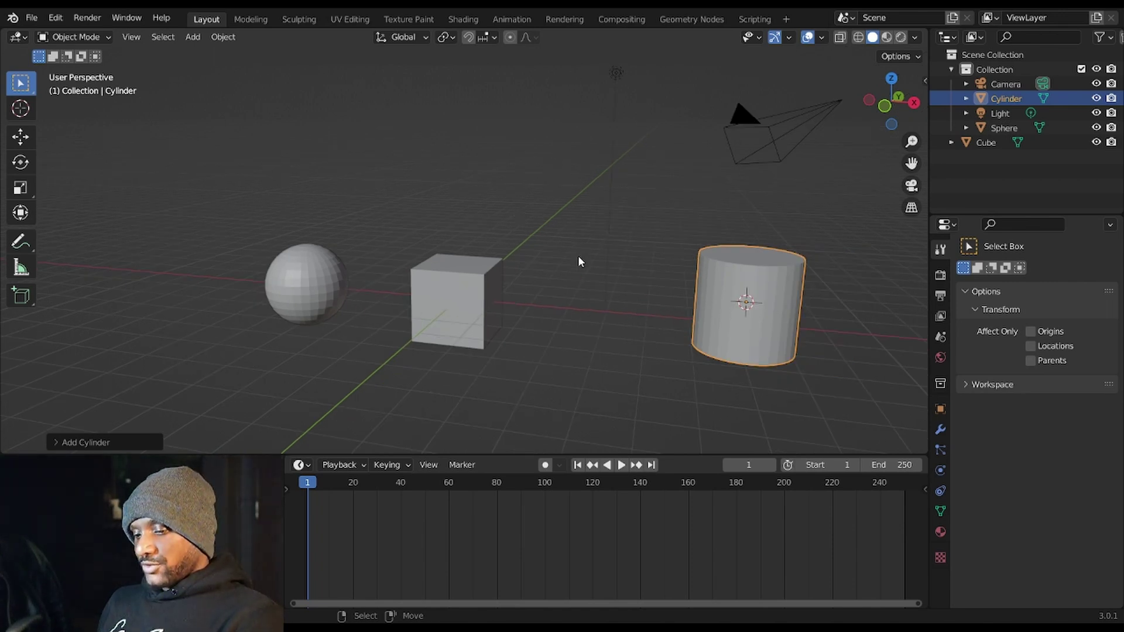
Toggle wireframe shading, deselect the cylinder's geometry in Edit Mode, then return to solid shading
{"action": "key", "text": "shift+z"}
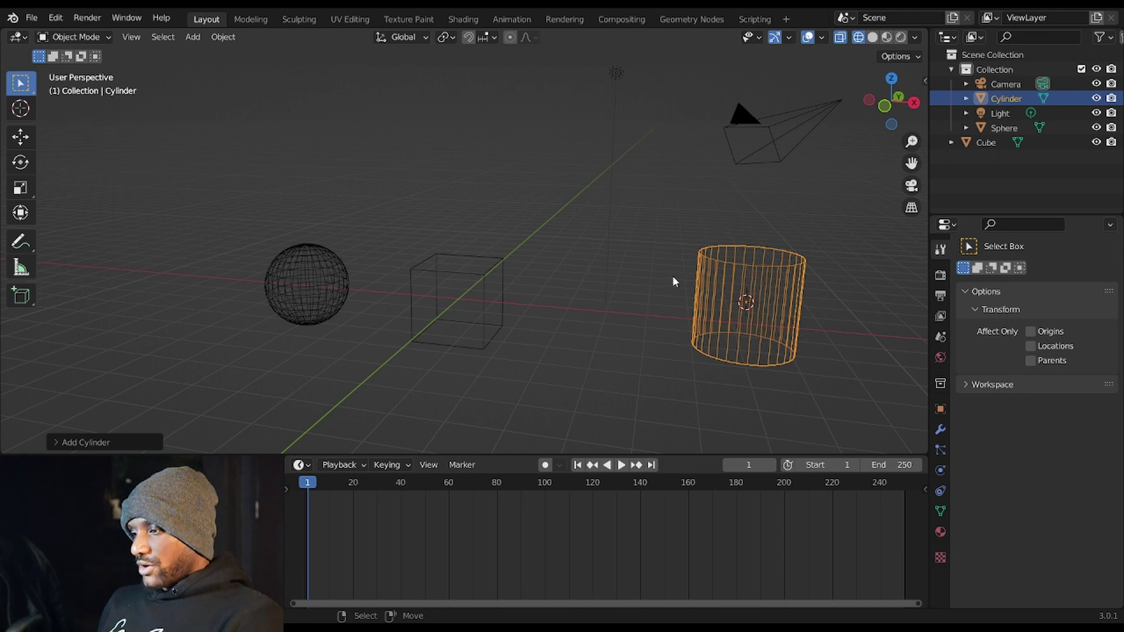
{"action": "middle_click_drag", "start_coordinate": [639, 280], "coordinate": [508, 267]}
{"action": "key", "text": "Tab"}
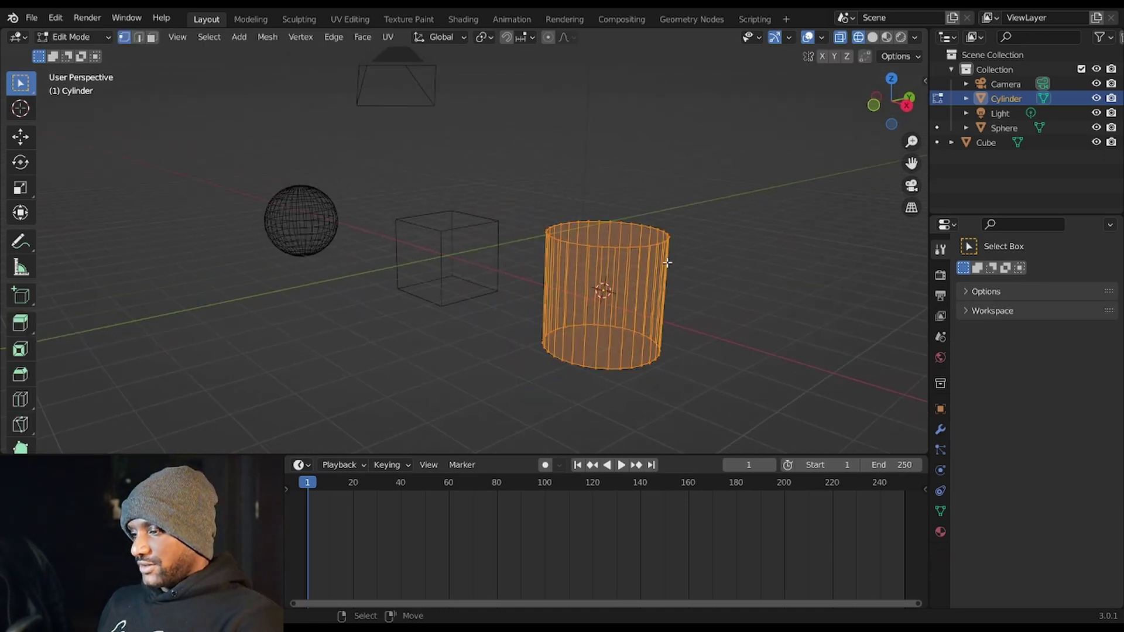
{"action": "key", "text": "alt+a"}
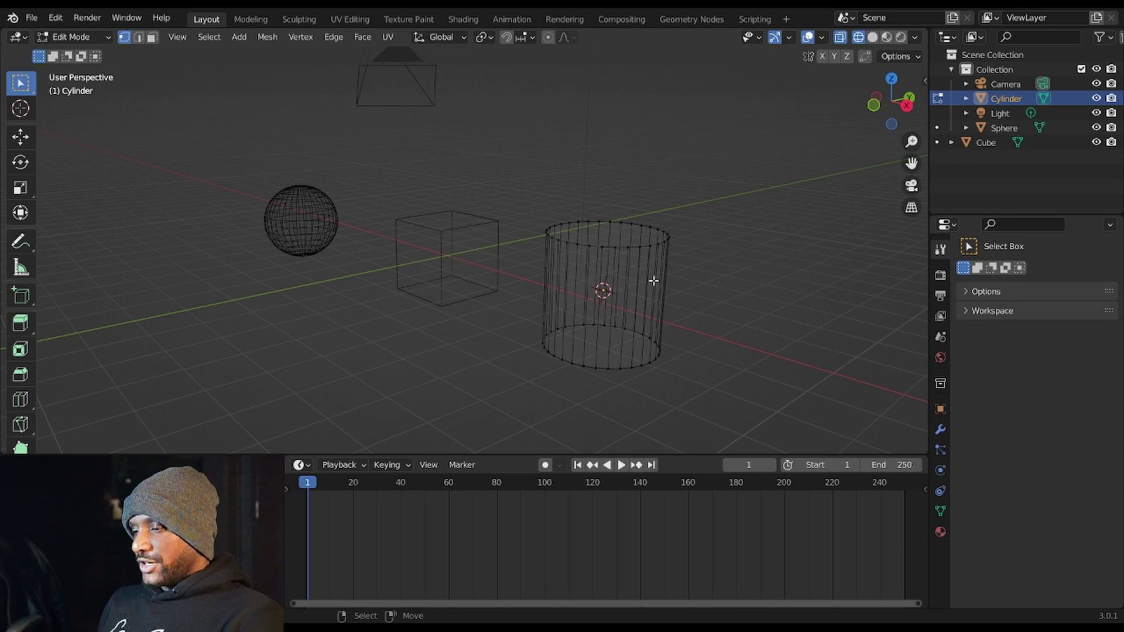
{"action": "key", "text": "Tab"}
{"action": "middle_click_drag", "start_coordinate": [605, 289], "coordinate": [588, 286]}
{"action": "key", "text": "shift+z"}
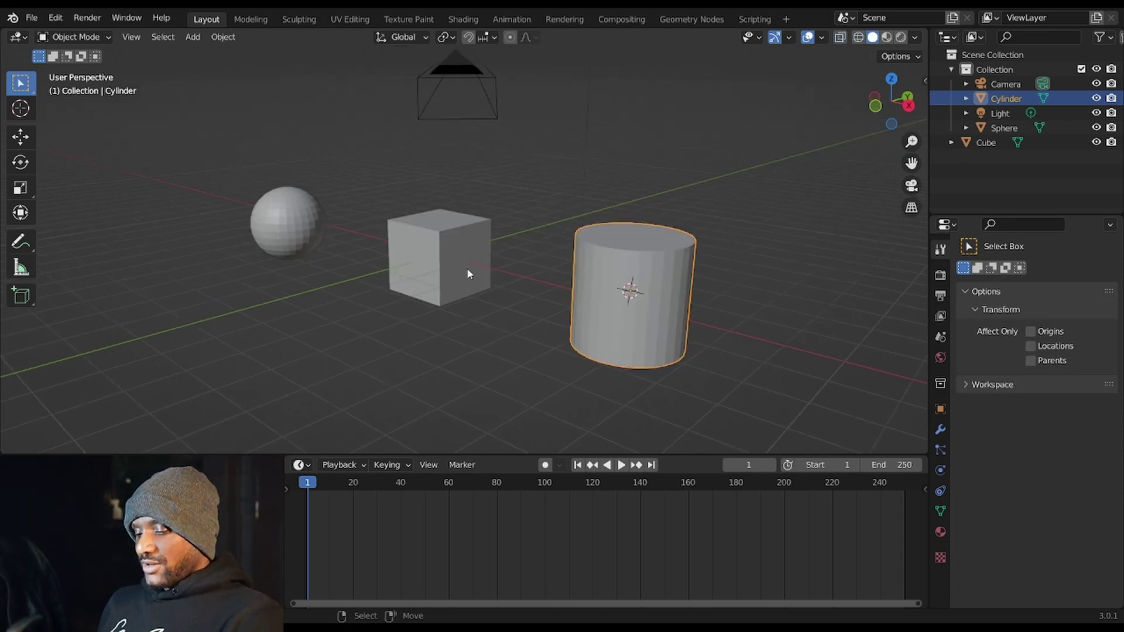
Preview the scene in Material Preview shading, then in Rendered shading
{"action": "key", "text": "z"}
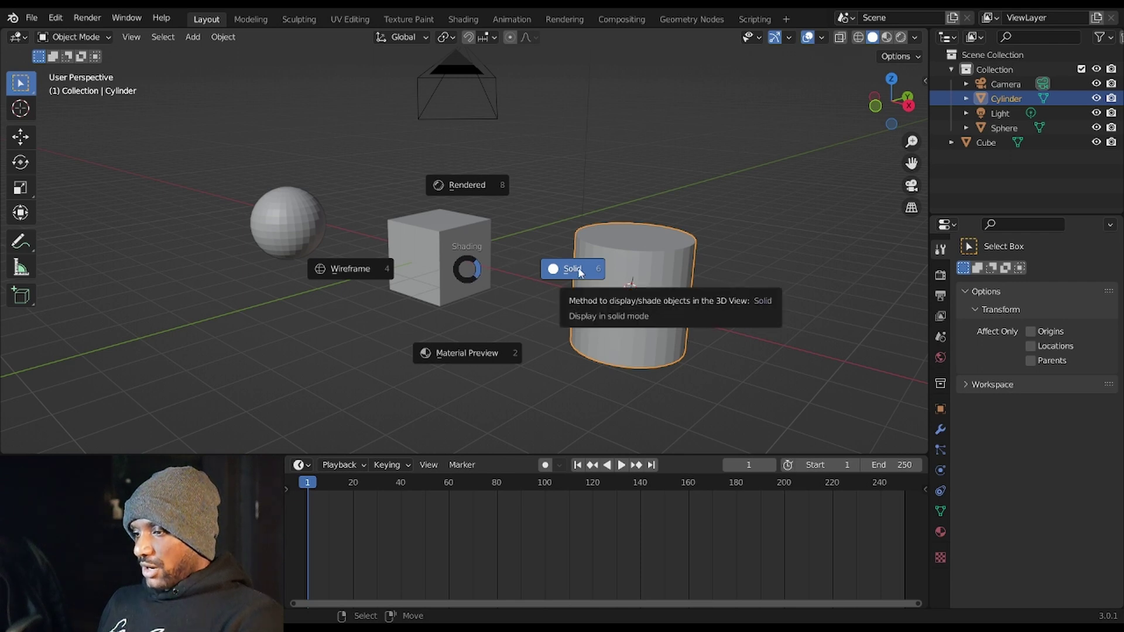
{"action": "left_click", "coordinate": [462, 354]}
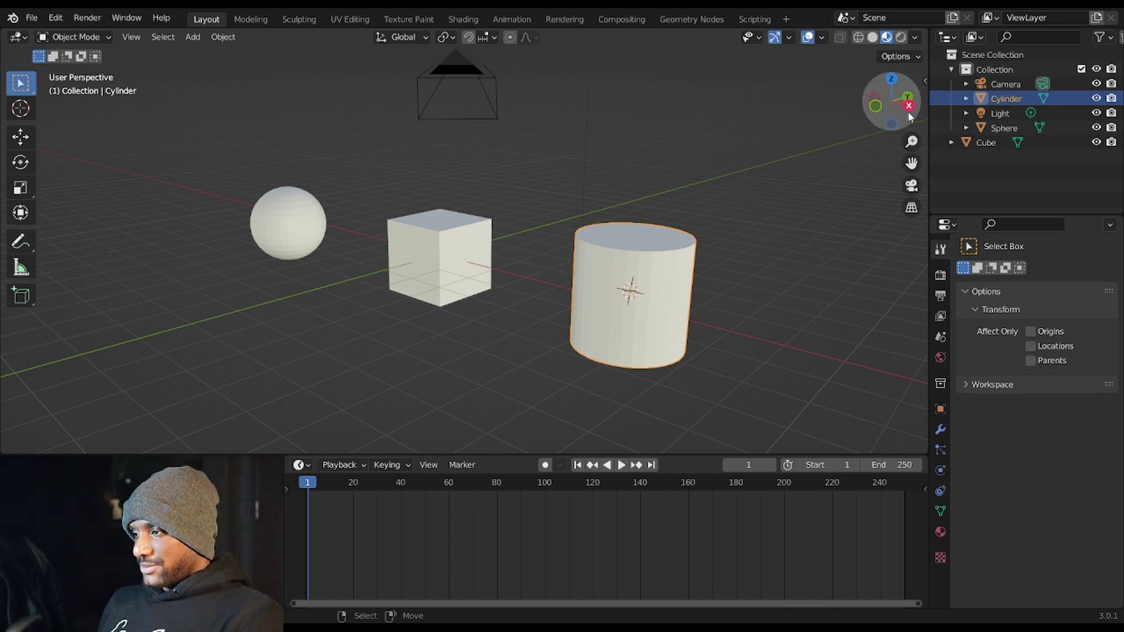
{"action": "left_click", "coordinate": [901, 38]}
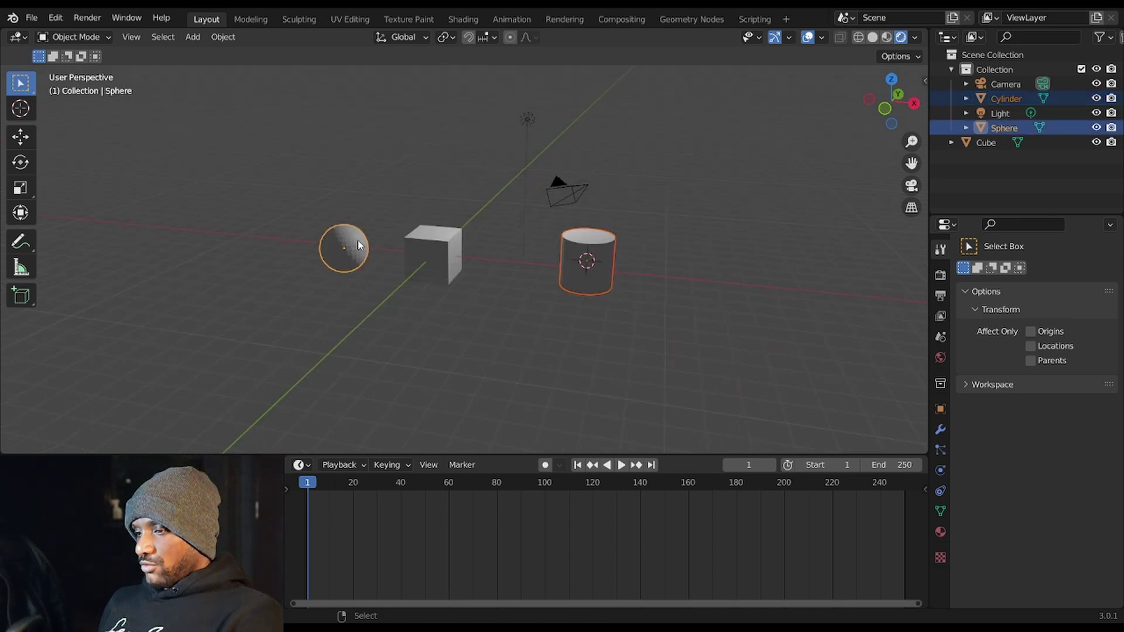
{"action": "key", "text": "x"}
{"action": "left_click", "coordinate": [363, 239]}
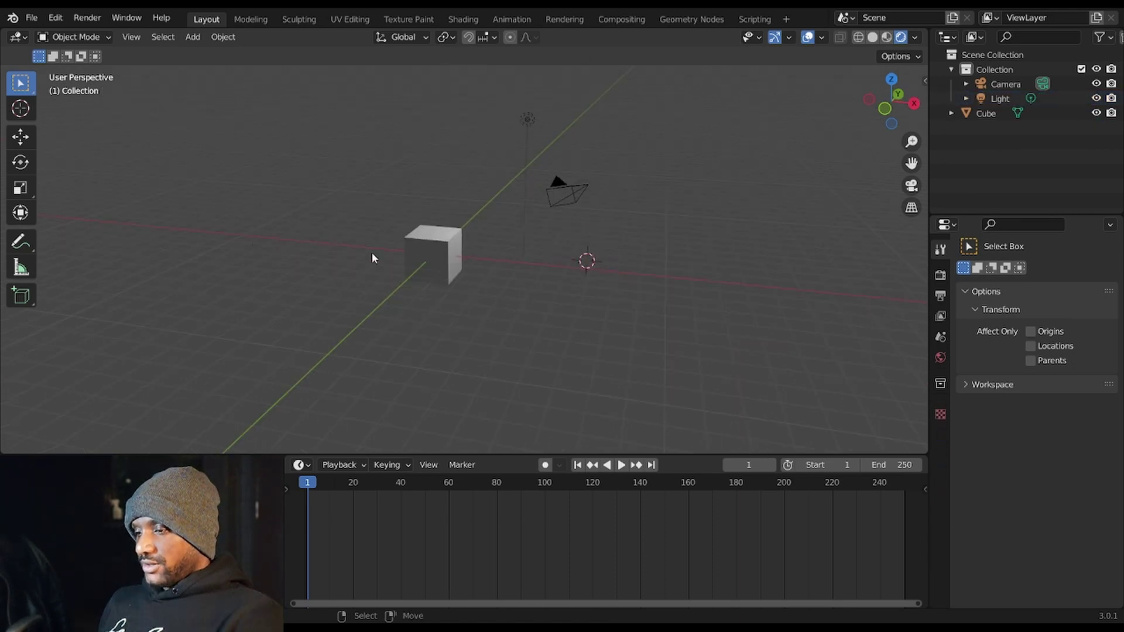
{"action": "scroll", "coordinate": [372, 258], "scroll_direction": "up", "scroll_amount": 3}
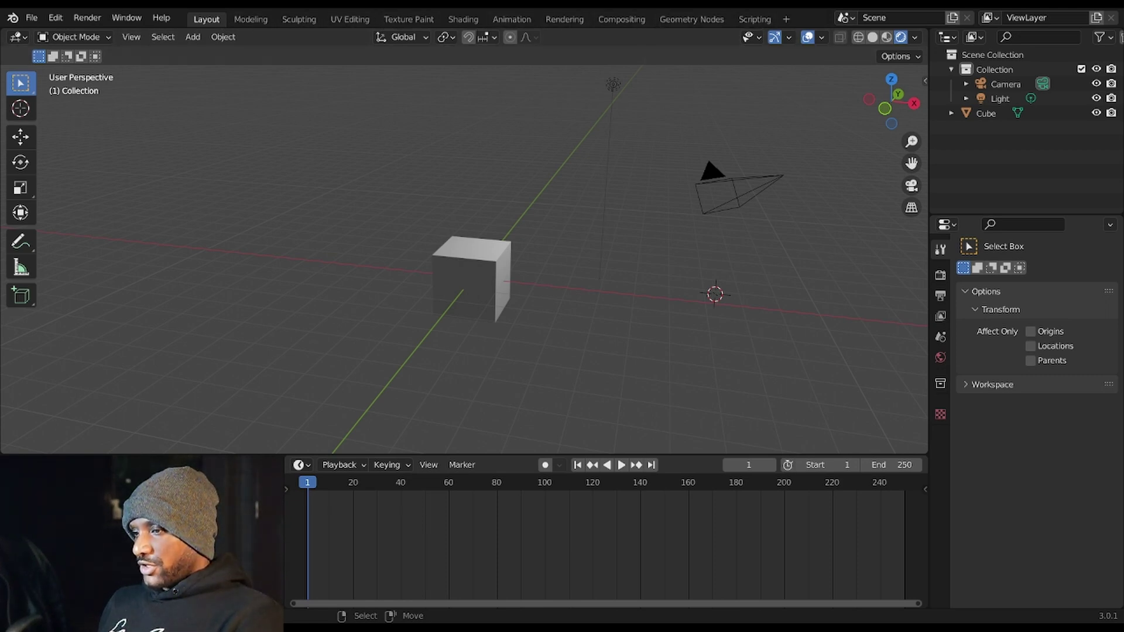
{"action": "left_click", "coordinate": [250, 20]}
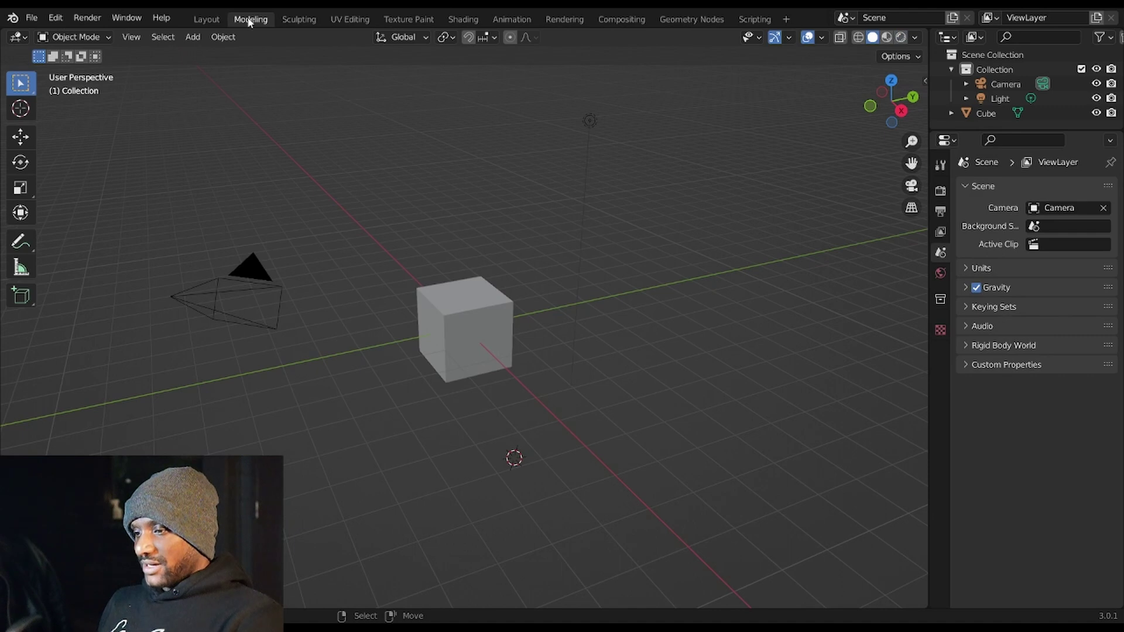
{"action": "left_click", "coordinate": [302, 22]}
{"action": "left_click", "coordinate": [354, 21]}
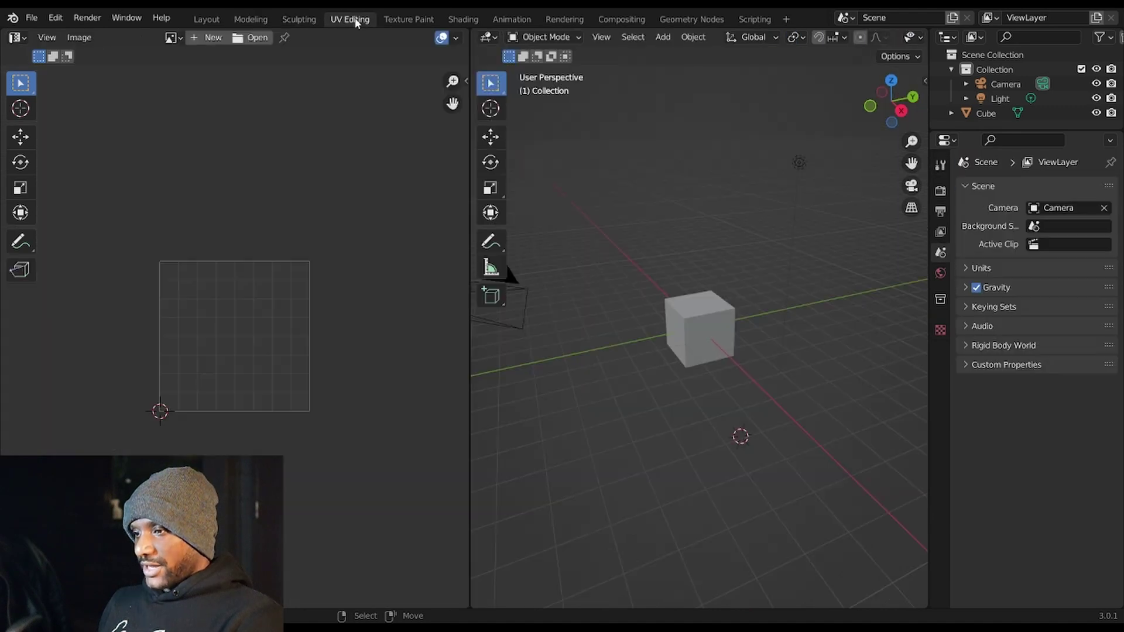
{"action": "left_click", "coordinate": [409, 19]}
{"action": "left_click", "coordinate": [462, 19]}
{"action": "left_click", "coordinate": [510, 20]}
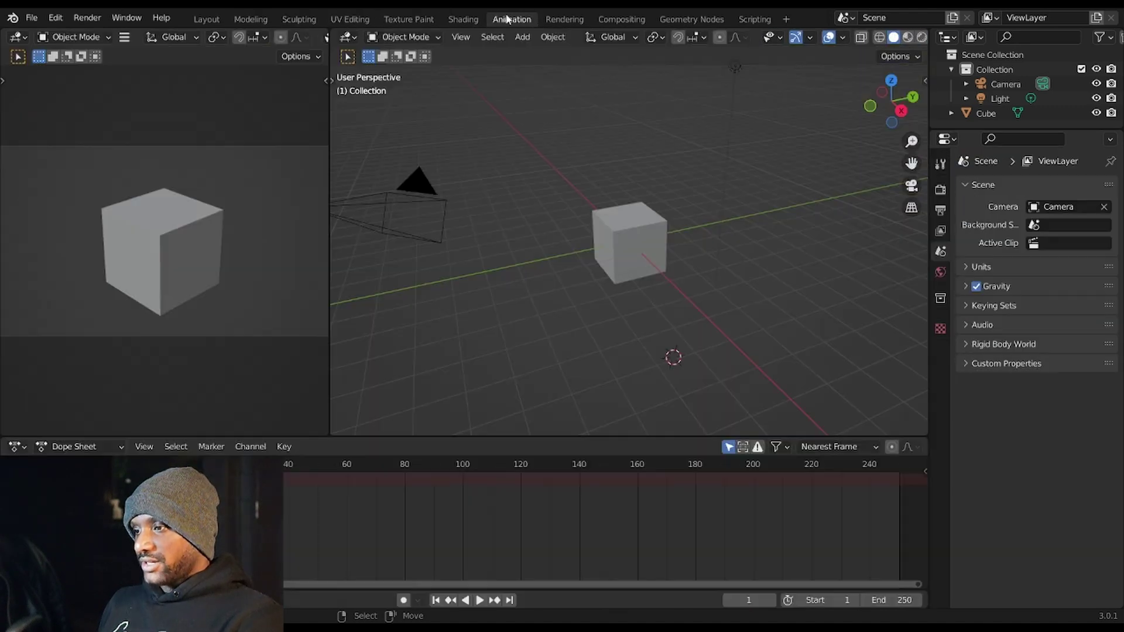
{"action": "left_click", "coordinate": [566, 19]}
{"action": "left_click", "coordinate": [616, 20]}
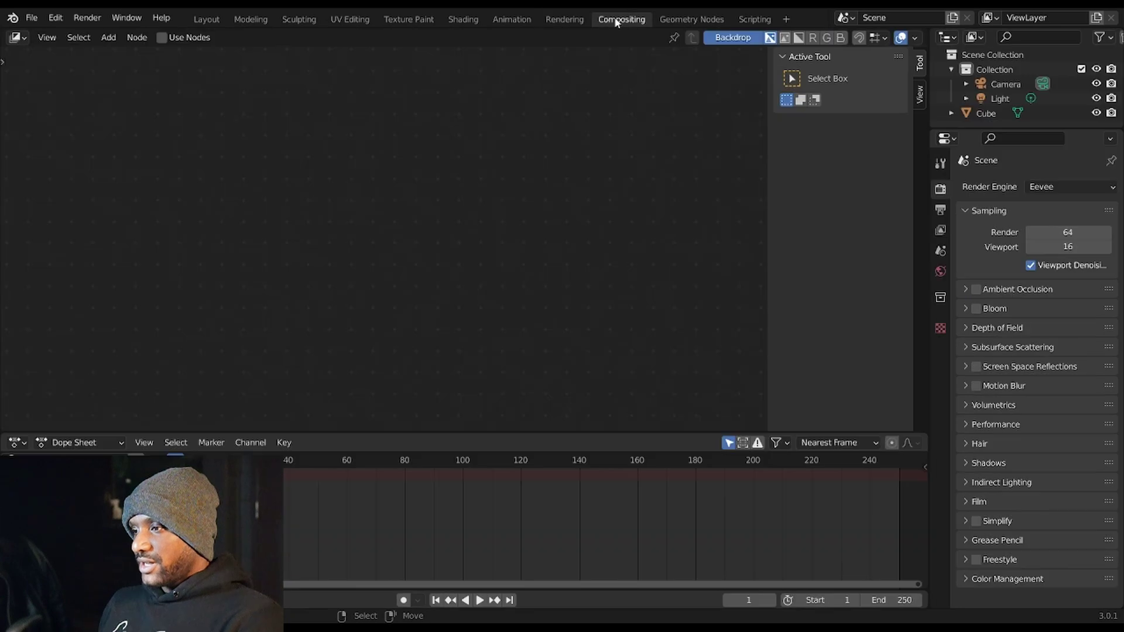
{"action": "left_click", "coordinate": [724, 19]}
{"action": "left_click", "coordinate": [748, 19]}
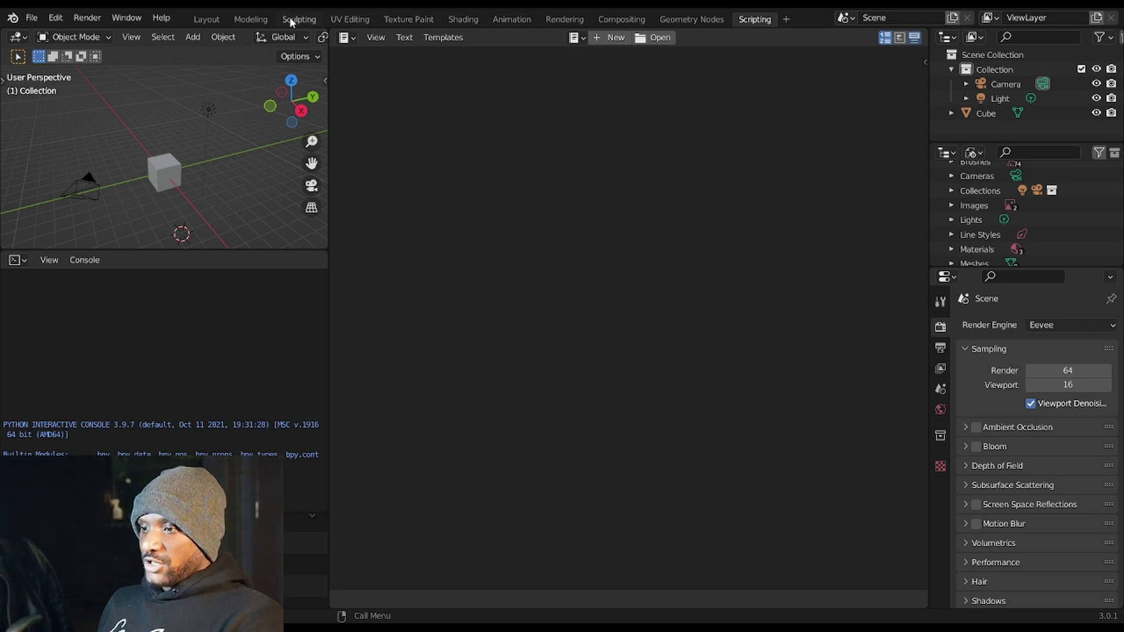
{"action": "left_click", "coordinate": [207, 19]}
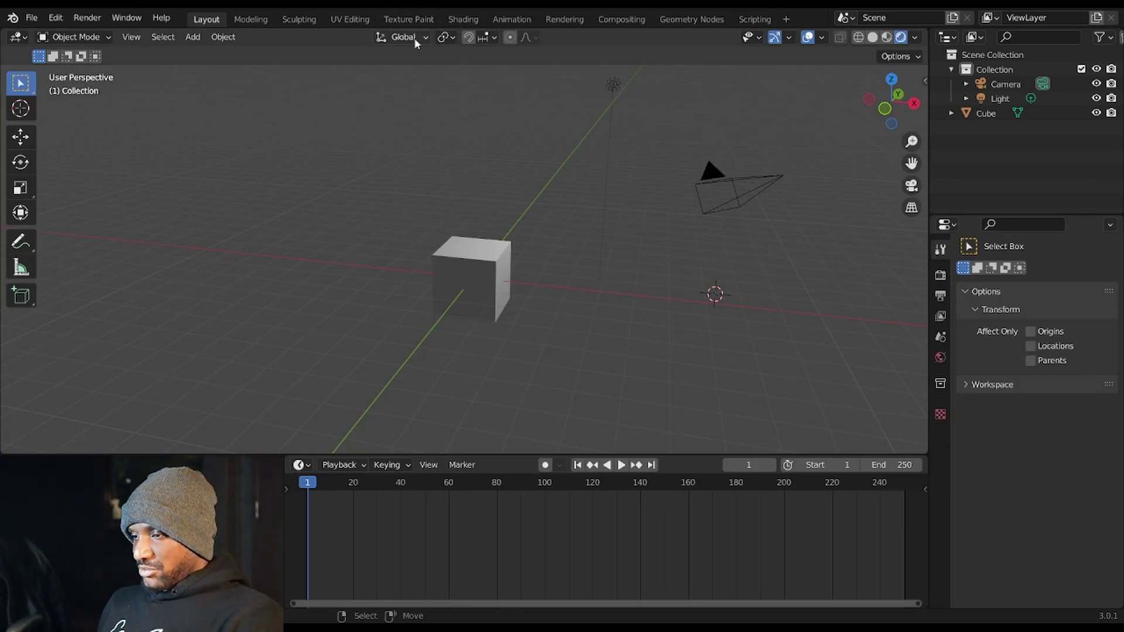
Drag Cube into Collection in the Outliner, then toggle Collection, Light, Cube and Camera visibility off and on
{"action": "scroll", "coordinate": [702, 88], "scroll_direction": "up", "scroll_amount": 1}
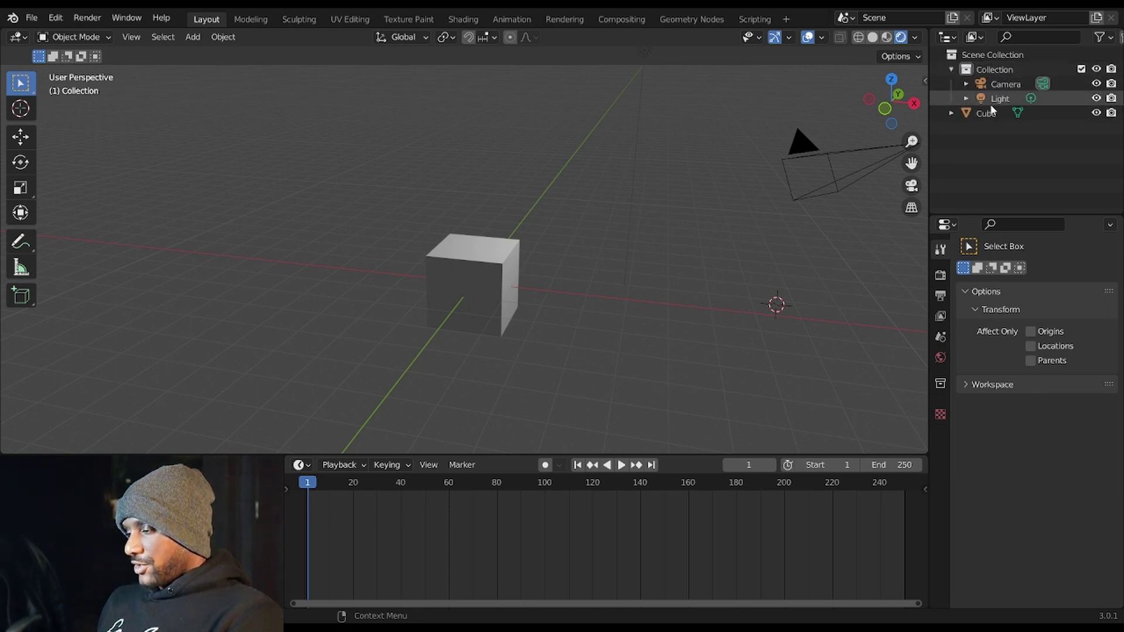
{"action": "left_click_drag", "start_coordinate": [982, 114], "coordinate": [987, 105]}
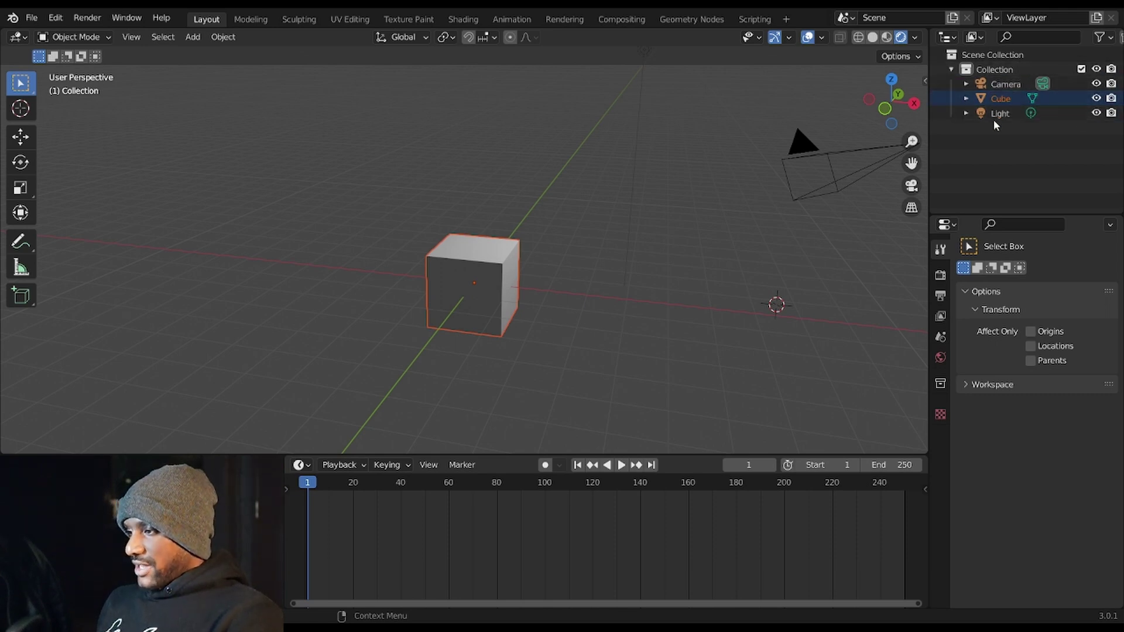
{"action": "left_click", "coordinate": [1096, 69]}
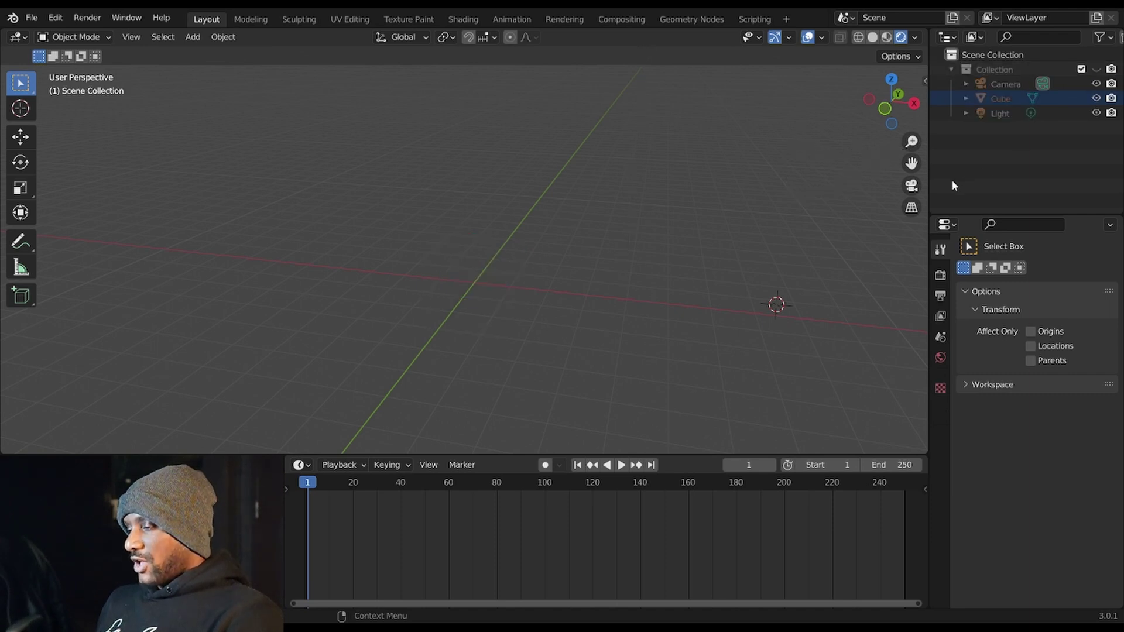
{"action": "left_click", "coordinate": [1096, 69]}
{"action": "left_click", "coordinate": [1097, 114]}
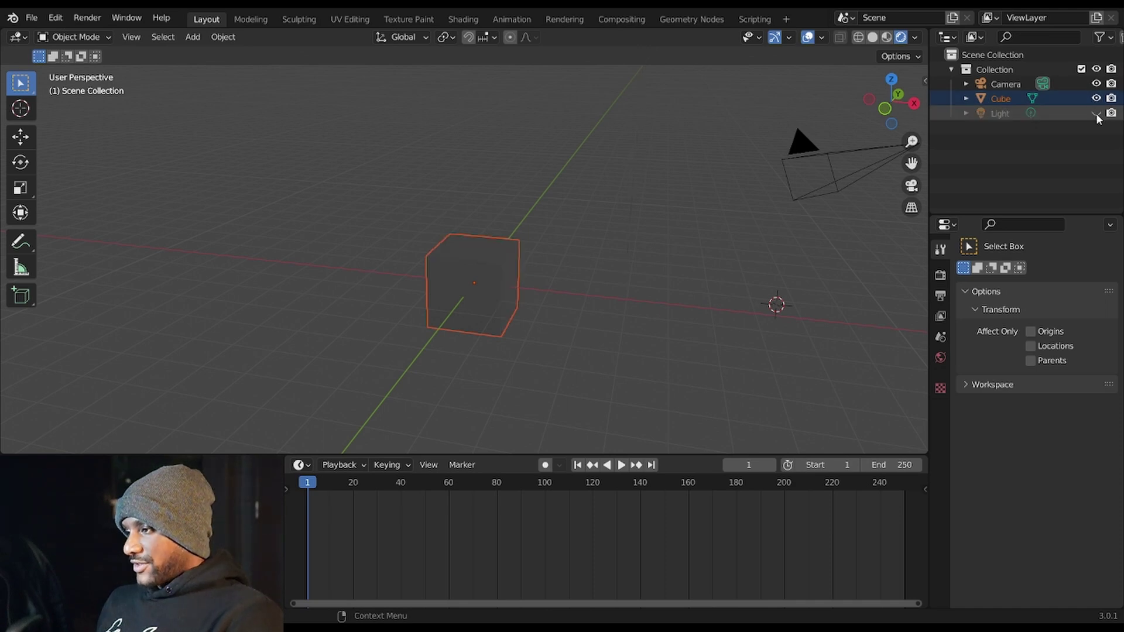
{"action": "left_click", "coordinate": [1097, 113]}
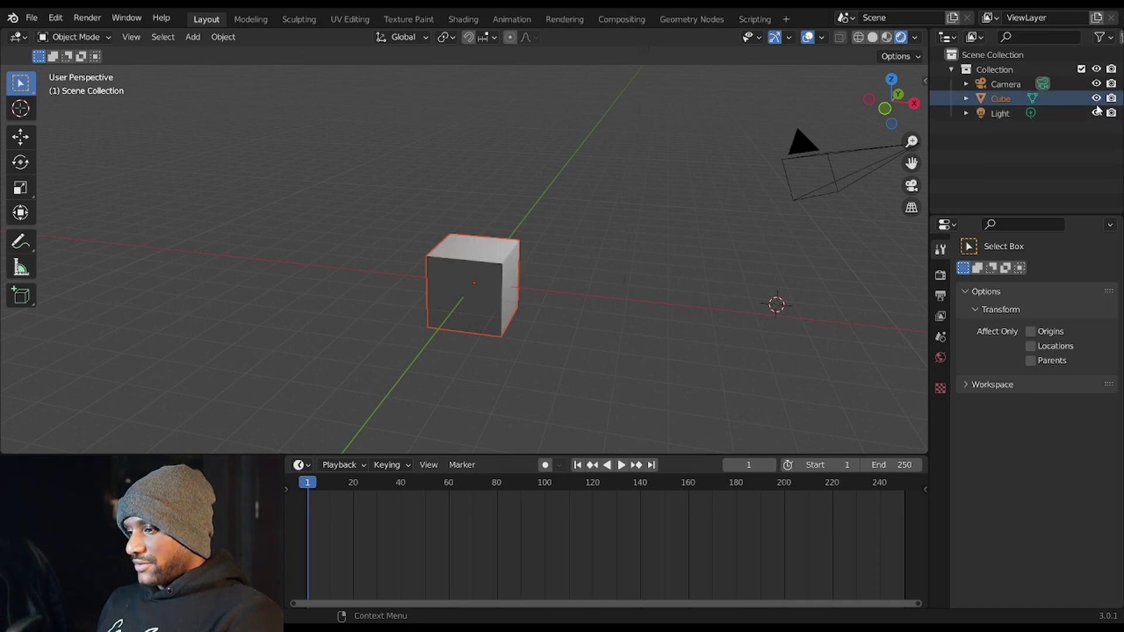
{"action": "left_click", "coordinate": [1097, 98]}
{"action": "left_click", "coordinate": [1098, 98]}
{"action": "left_click", "coordinate": [1096, 84]}
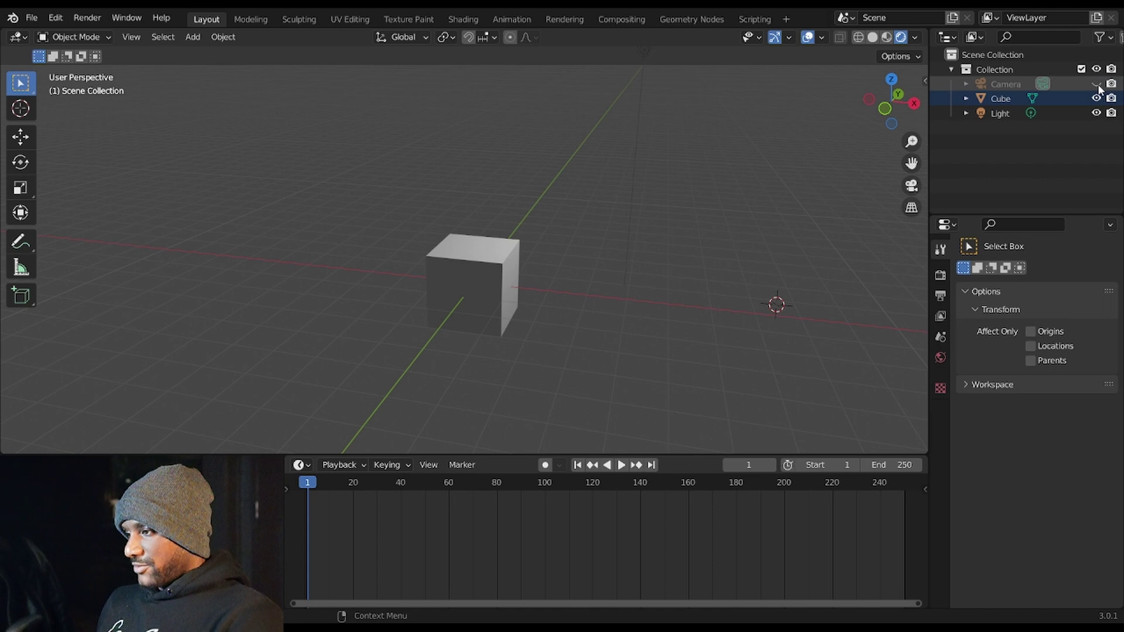
{"action": "left_click", "coordinate": [1097, 84]}
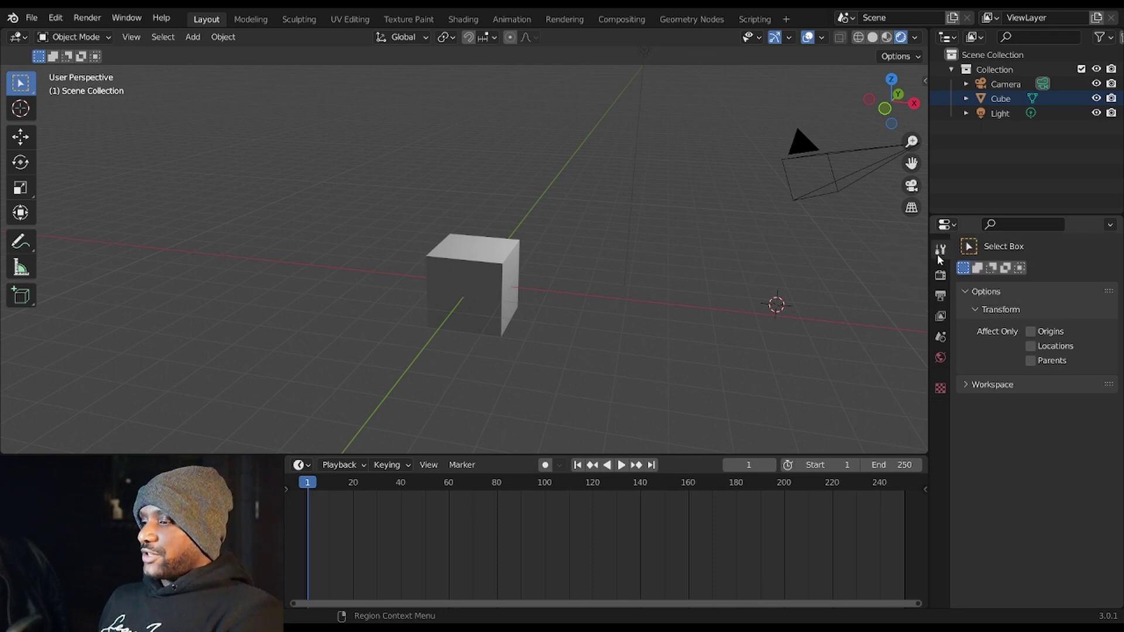
Select the cube and try out its Location, Rotation and Scale values under Object Properties Transform
{"action": "left_click", "coordinate": [497, 262]}
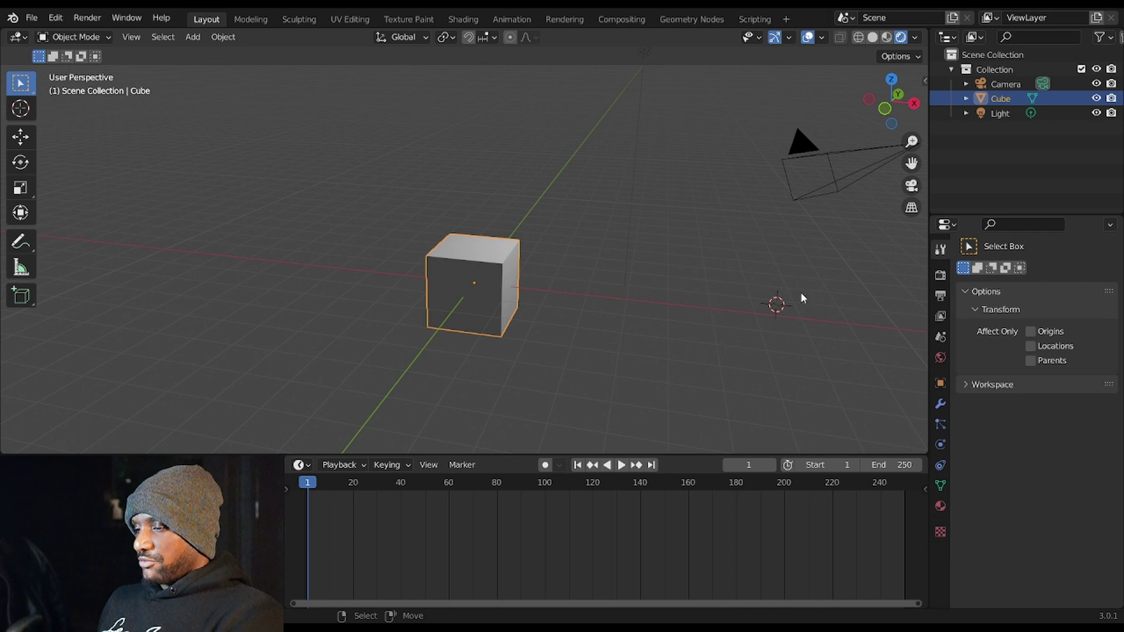
{"action": "left_click", "coordinate": [940, 387]}
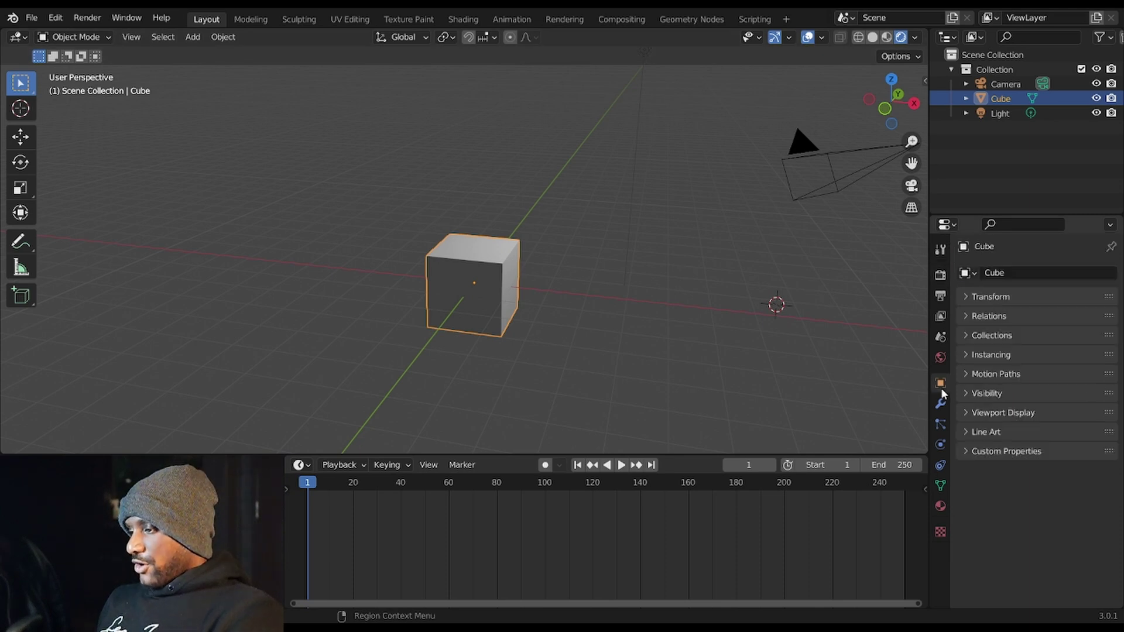
{"action": "left_click", "coordinate": [980, 298]}
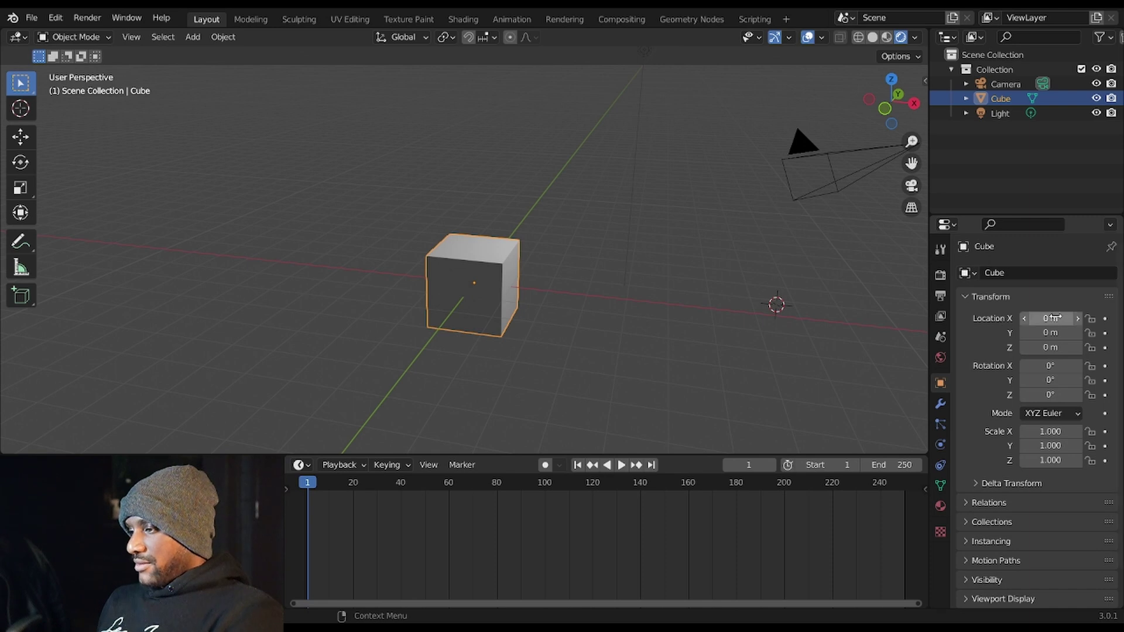
{"action": "mouse_move", "coordinate": [1051, 318]}
{"action": "left_mouse_down"}
{"action": "mouse_move", "coordinate": [1084, 318]}
{"action": "mouse_move", "coordinate": [1040, 318]}
{"action": "mouse_move", "coordinate": [1072, 318]}
{"action": "mouse_move", "coordinate": [1050, 318]}
{"action": "left_mouse_up"}
{"action": "left_click_drag", "start_coordinate": [1051, 365], "coordinate": [1050, 365]}
{"action": "mouse_move", "coordinate": [1042, 431]}
{"action": "left_mouse_down"}
{"action": "mouse_move", "coordinate": [1071, 431]}
{"action": "mouse_move", "coordinate": [1051, 432]}
{"action": "left_mouse_up"}
Rename the cube object to 'Box'
{"action": "scroll", "coordinate": [978, 469], "scroll_direction": "down", "scroll_amount": 2}
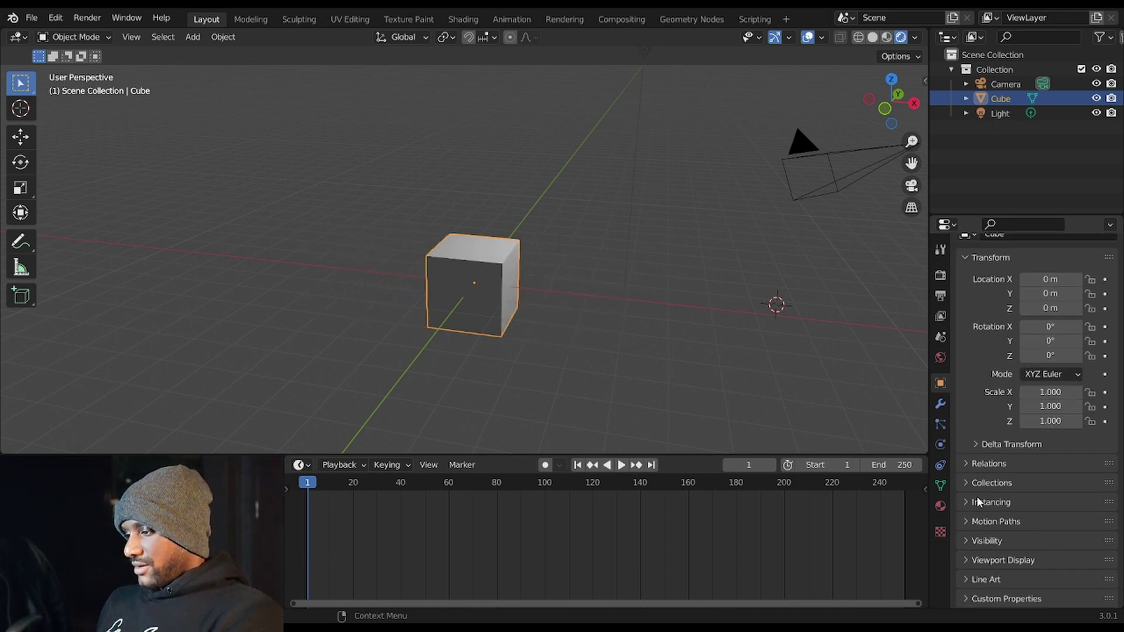
{"action": "scroll", "coordinate": [999, 280], "scroll_direction": "up", "scroll_amount": 2}
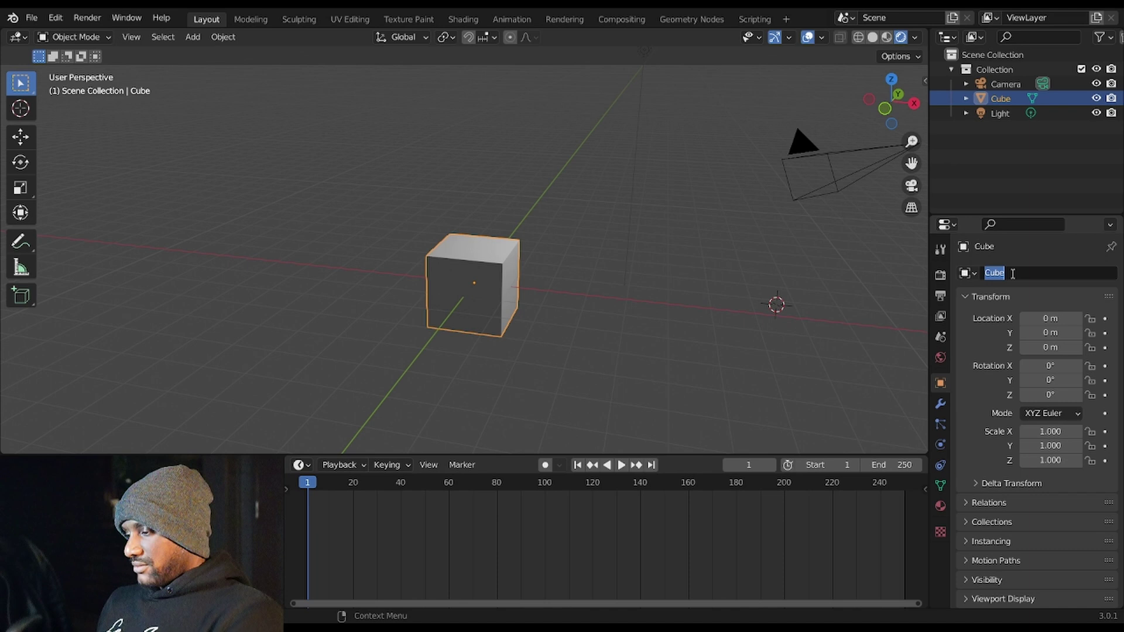
{"action": "type", "text": "Box"}
{"action": "key", "text": "Return"}
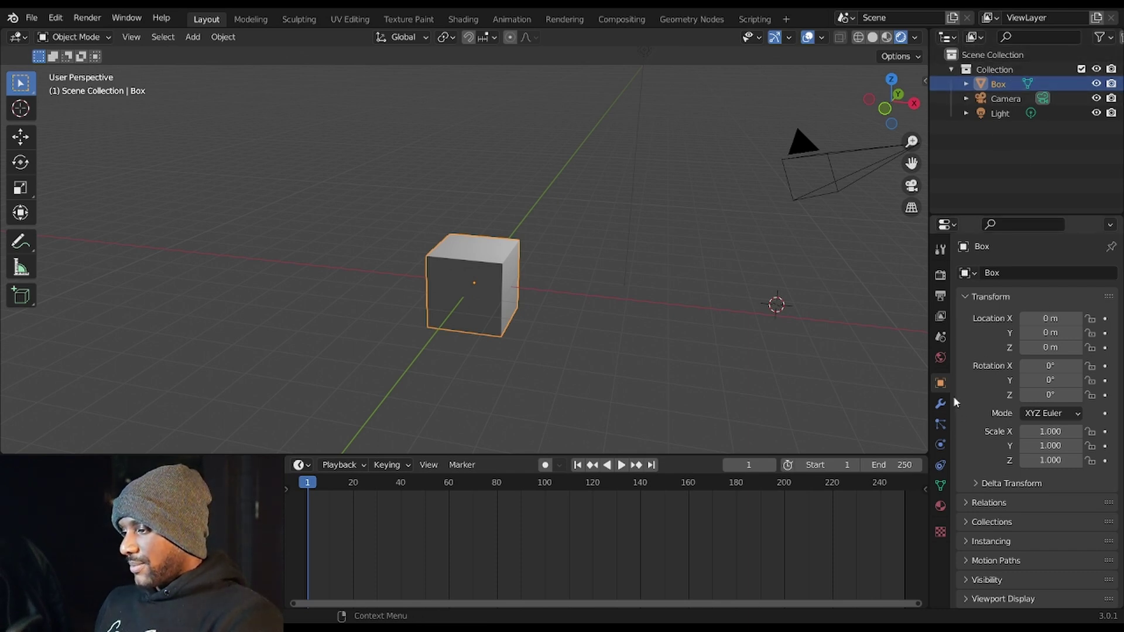
Set Material.002's base colour to red on the colour wheel, after briefly trying purple and pink
{"action": "left_click", "coordinate": [940, 403]}
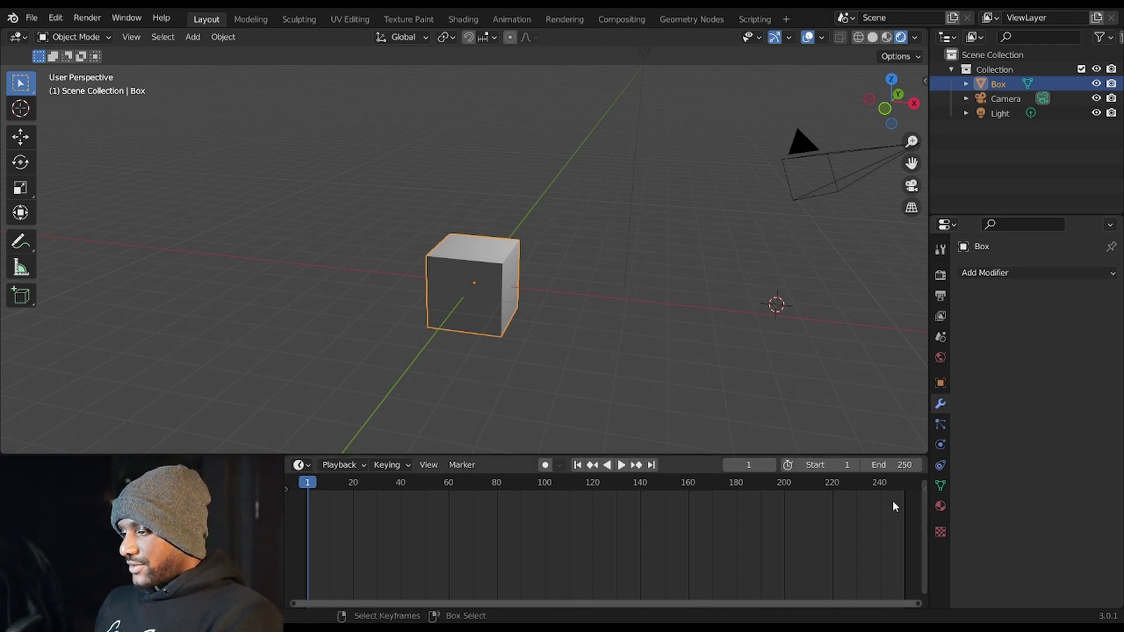
{"action": "left_click", "coordinate": [941, 506]}
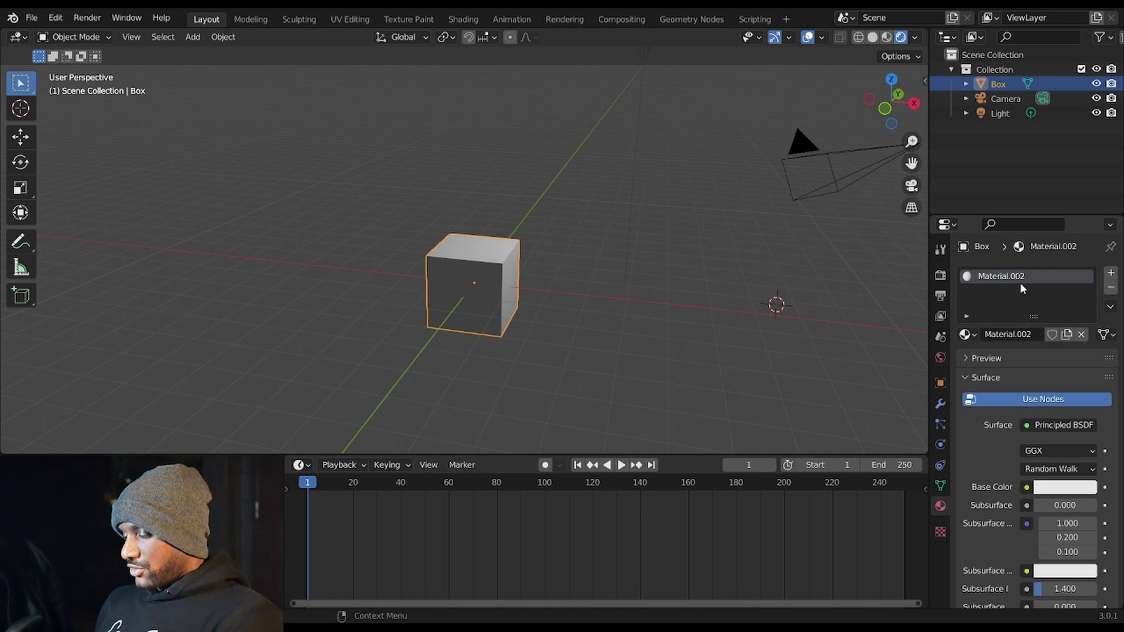
{"action": "left_click", "coordinate": [1054, 488]}
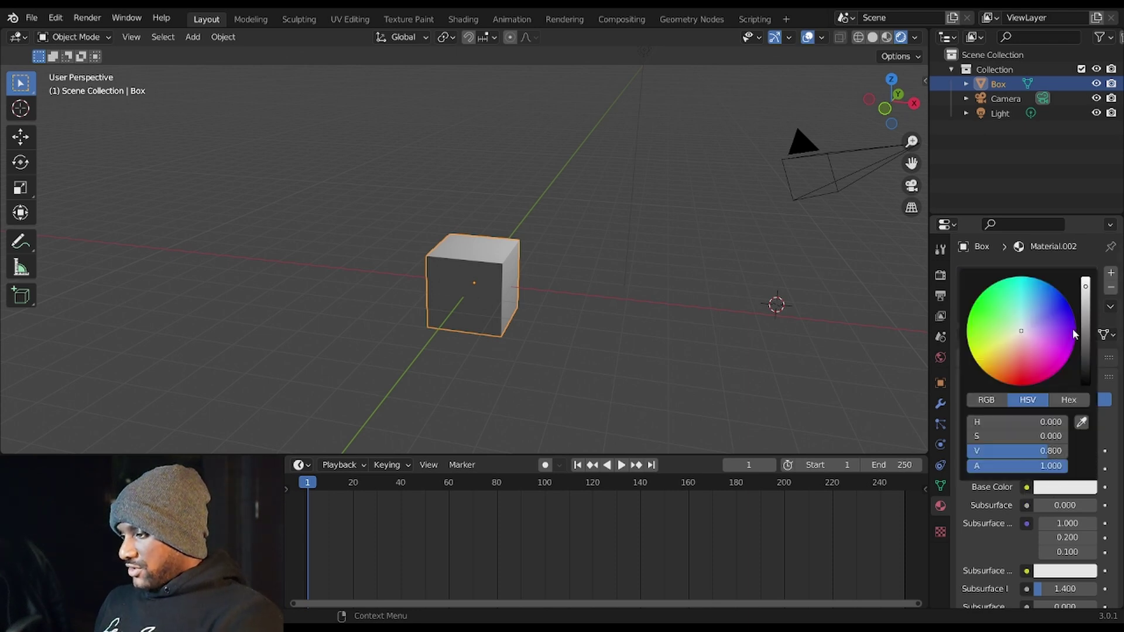
{"action": "mouse_move", "coordinate": [1084, 321]}
{"action": "left_mouse_down"}
{"action": "mouse_move", "coordinate": [1086, 350]}
{"action": "mouse_move", "coordinate": [1073, 314]}
{"action": "mouse_move", "coordinate": [1085, 301]}
{"action": "left_mouse_up"}
{"action": "left_click", "coordinate": [1042, 323]}
{"action": "left_click", "coordinate": [1025, 354]}
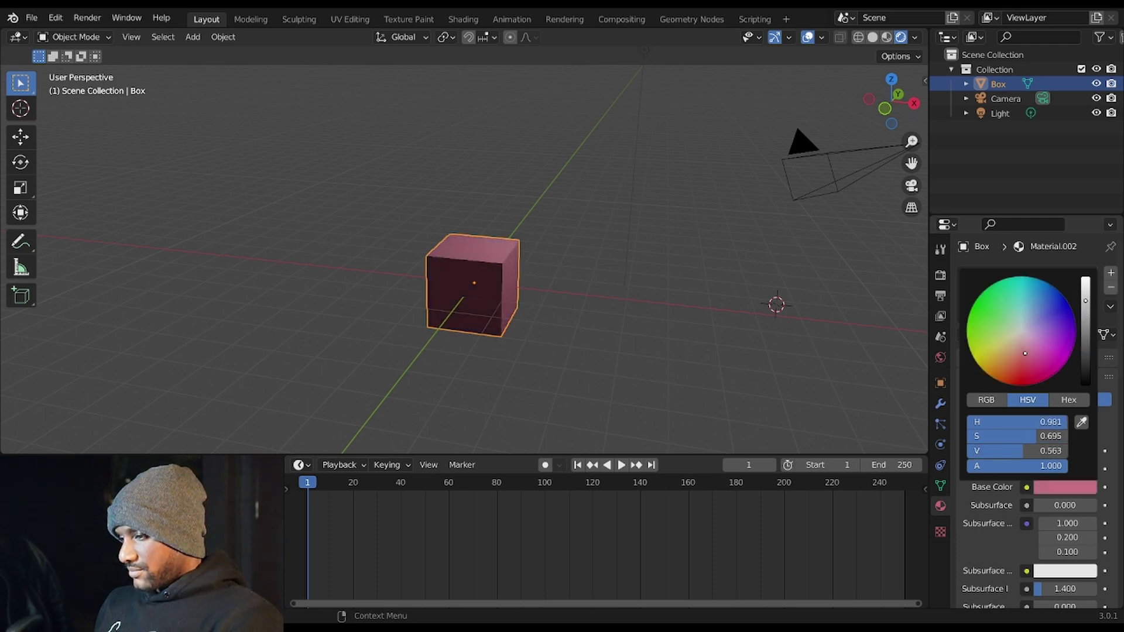
{"action": "left_click", "coordinate": [1045, 353]}
Try Metallic at 1.000 and return it to 0.000, then raise Clearcoat Roughness to 1.000
{"action": "scroll", "coordinate": [998, 433], "scroll_direction": "up", "scroll_amount": 1}
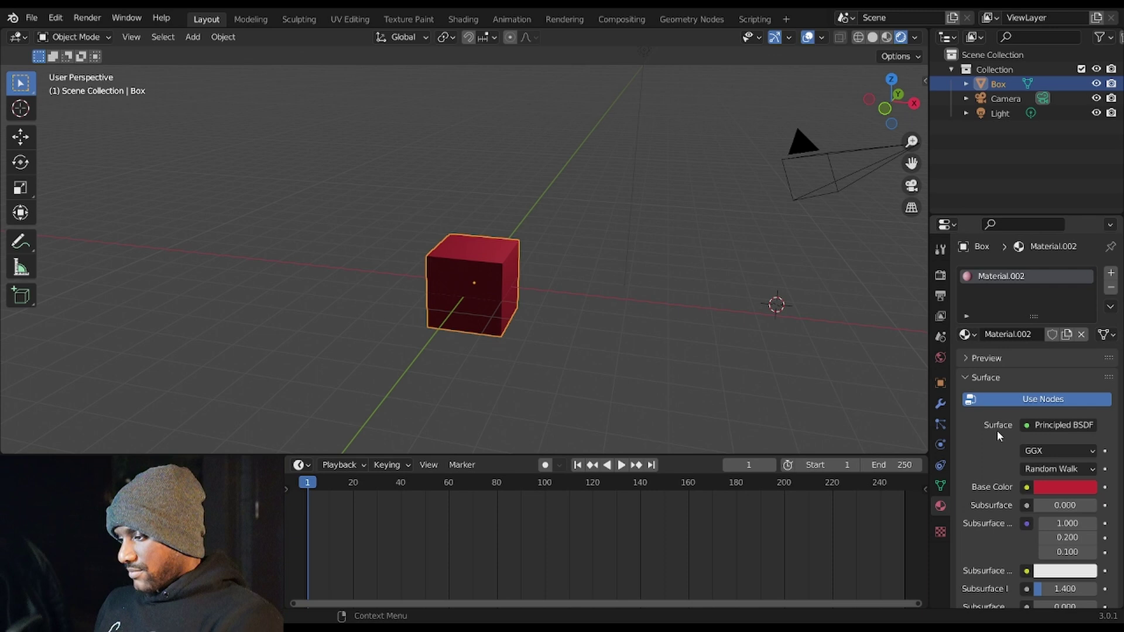
{"action": "scroll", "coordinate": [1000, 444], "scroll_direction": "up", "scroll_amount": 3}
{"action": "scroll", "coordinate": [1021, 375], "scroll_direction": "down", "scroll_amount": 5}
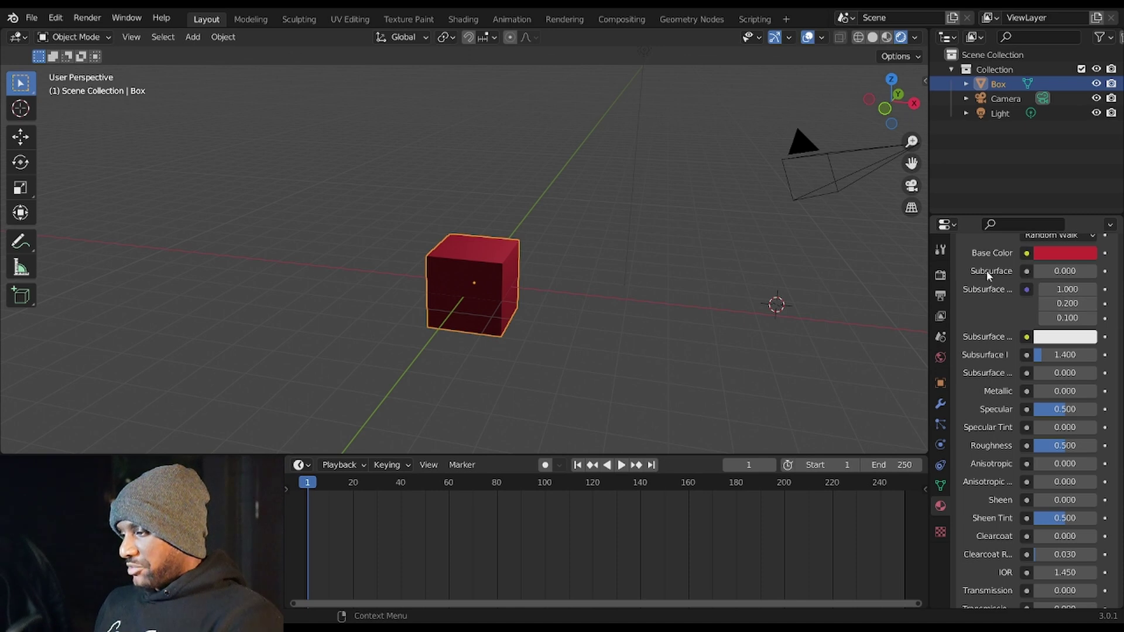
{"action": "scroll", "coordinate": [1048, 268], "scroll_direction": "up", "scroll_amount": 4}
{"action": "scroll", "coordinate": [1043, 386], "scroll_direction": "down", "scroll_amount": 3}
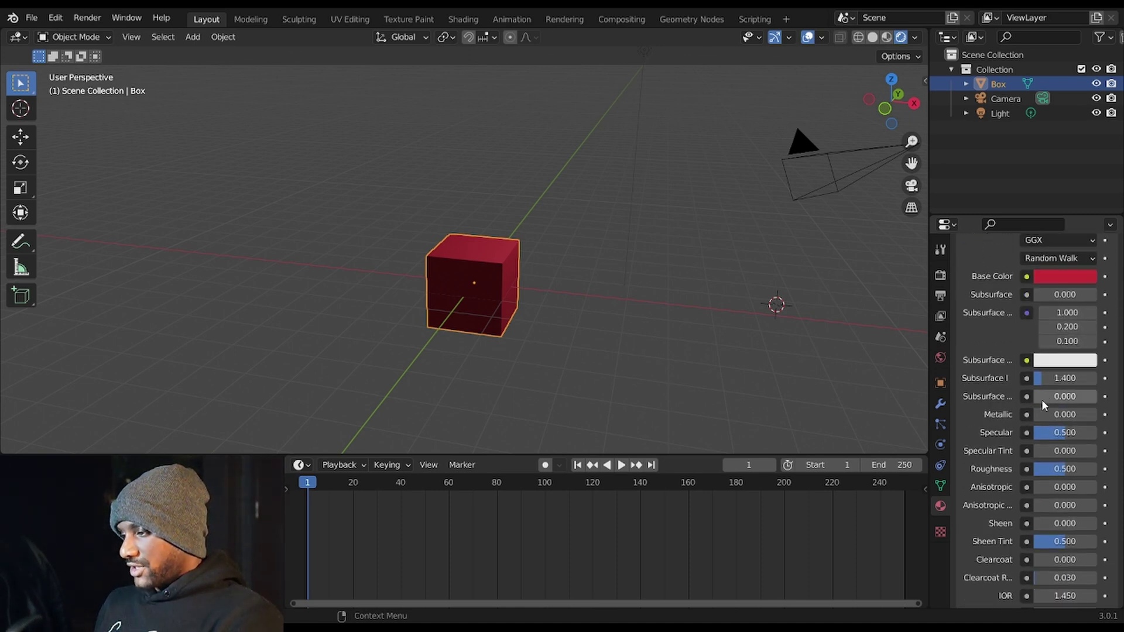
{"action": "left_click_drag", "start_coordinate": [1047, 415], "coordinate": [1099, 417]}
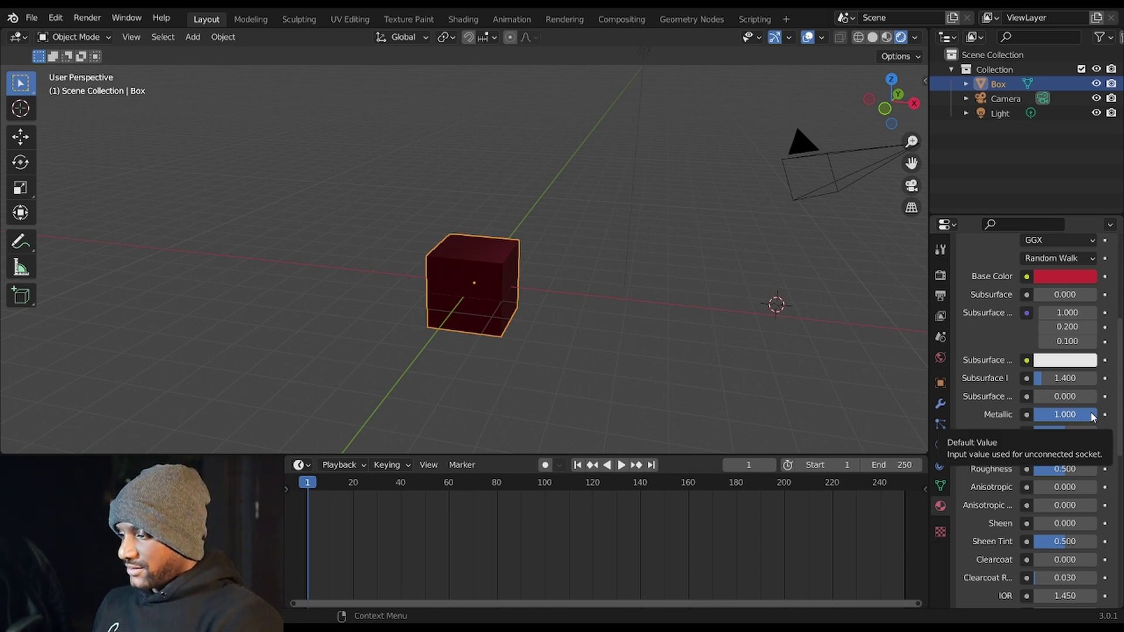
{"action": "left_click_drag", "start_coordinate": [1093, 416], "coordinate": [1034, 416]}
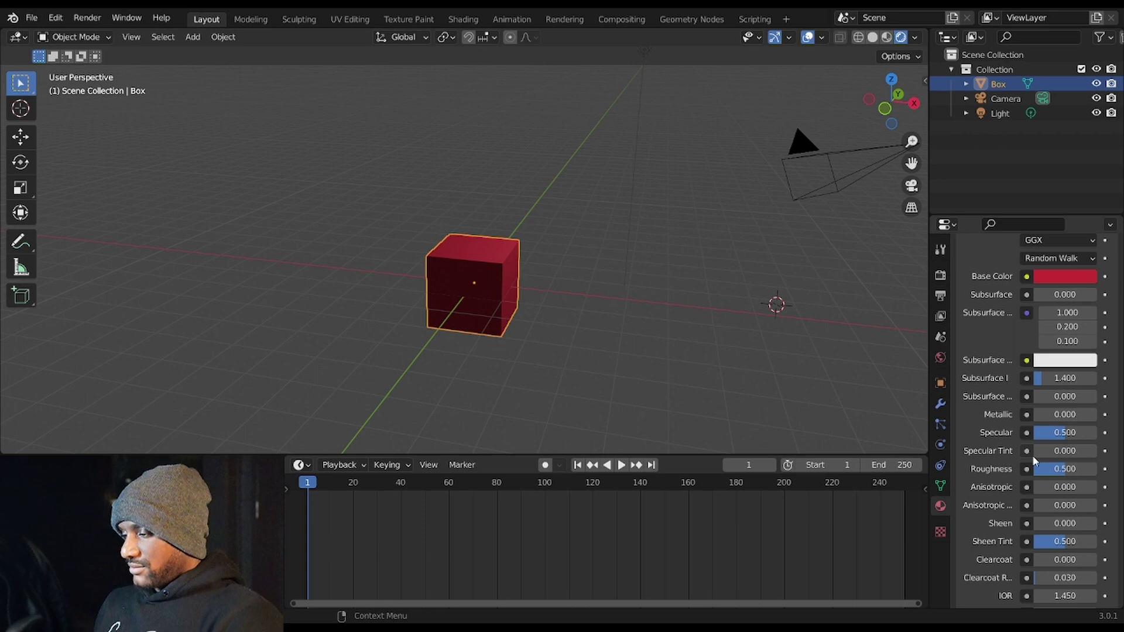
{"action": "scroll", "coordinate": [1032, 459], "scroll_direction": "down", "scroll_amount": 5}
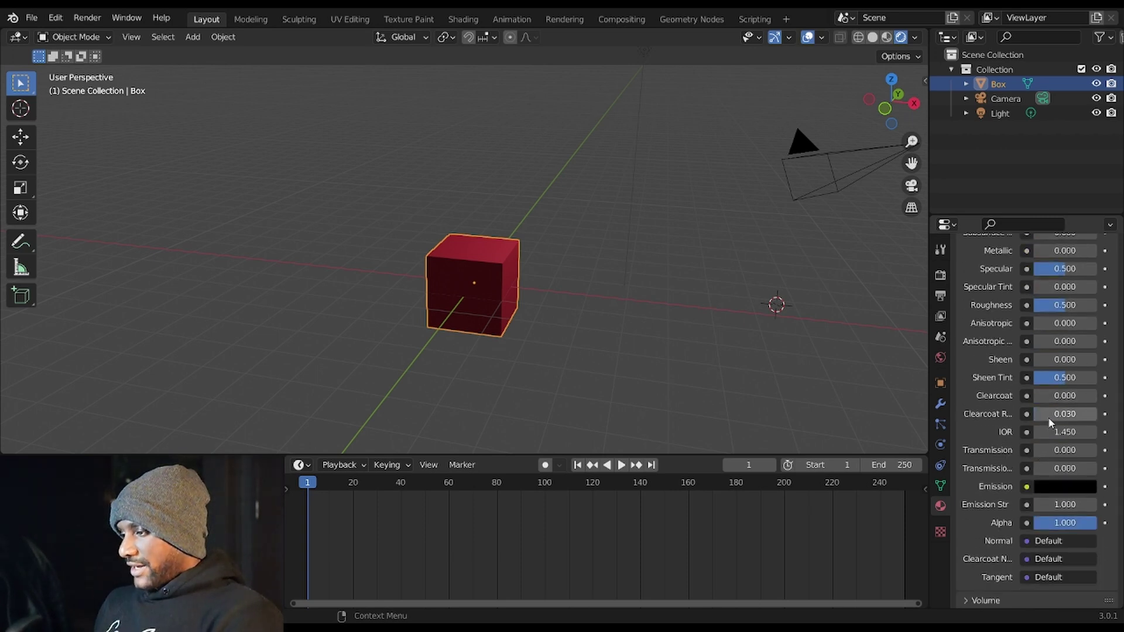
{"action": "left_click_drag", "start_coordinate": [1050, 420], "coordinate": [1095, 417]}
{"action": "mouse_move", "coordinate": [673, 281]}
{"action": "middle_mouse_down"}
{"action": "mouse_move", "coordinate": [613, 308]}
{"action": "mouse_move", "coordinate": [568, 346]}
{"action": "mouse_move", "coordinate": [572, 356]}
{"action": "mouse_move", "coordinate": [625, 314]}
{"action": "mouse_move", "coordinate": [691, 293]}
{"action": "middle_mouse_up"}
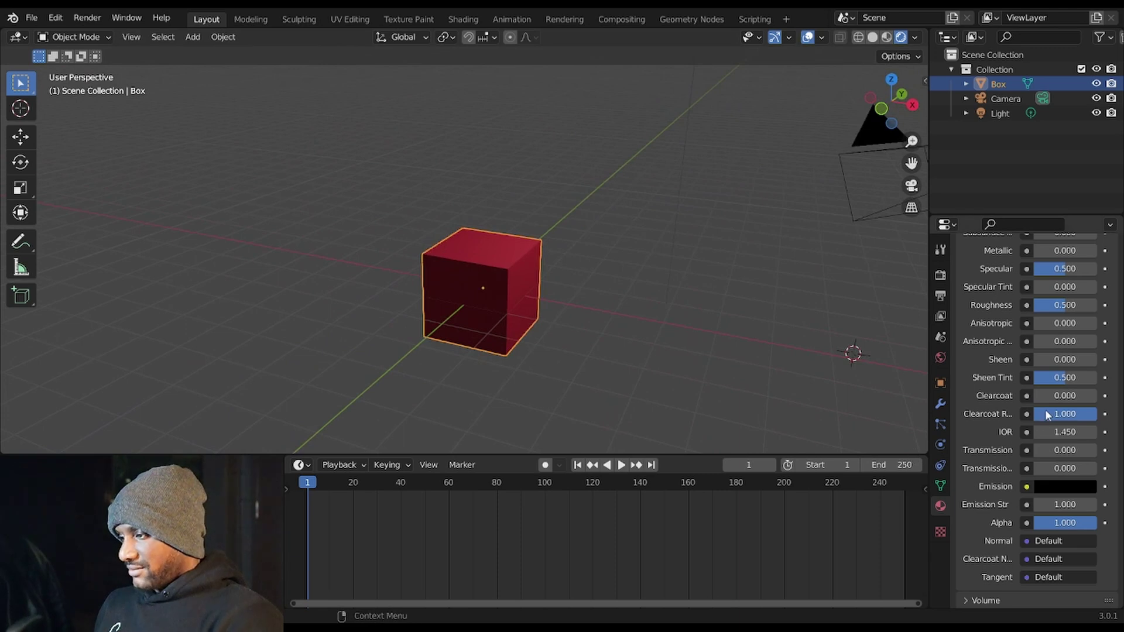
{"action": "left_click_drag", "start_coordinate": [1048, 415], "coordinate": [1034, 414]}
Lower the red material's Roughness from 0.500 to 0.362
{"action": "scroll", "coordinate": [1042, 386], "scroll_direction": "up", "scroll_amount": 2}
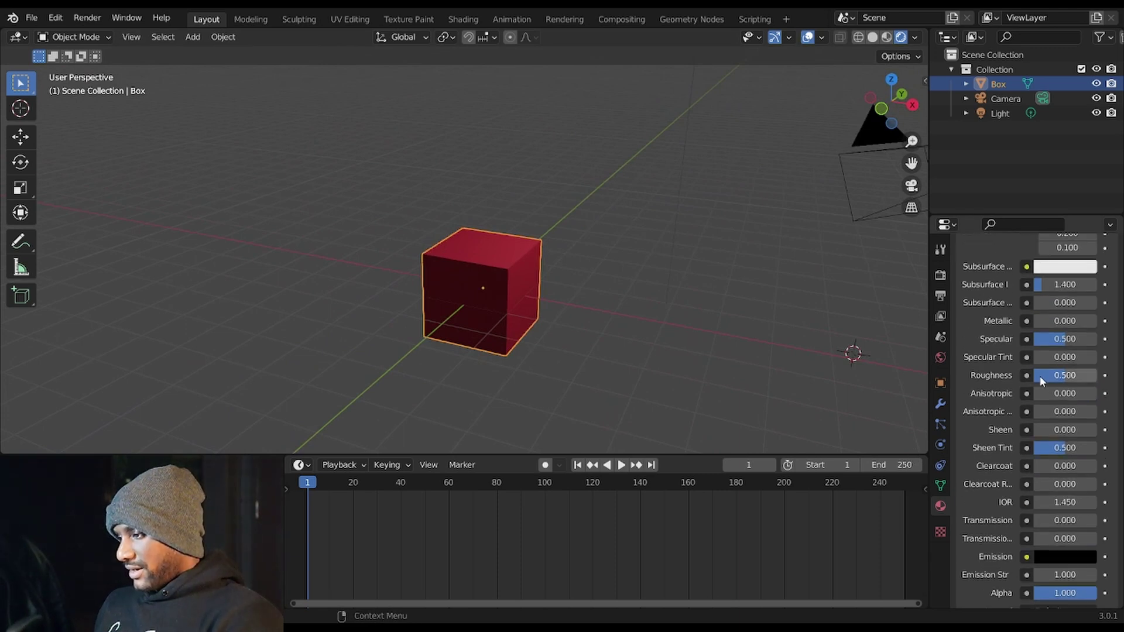
{"action": "mouse_move", "coordinate": [1058, 378]}
{"action": "left_mouse_down"}
{"action": "mouse_move", "coordinate": [1034, 377]}
{"action": "mouse_move", "coordinate": [1096, 377]}
{"action": "mouse_move", "coordinate": [1057, 376]}
{"action": "left_mouse_up"}
{"action": "mouse_move", "coordinate": [1065, 339]}
{"action": "left_mouse_down"}
{"action": "mouse_move", "coordinate": [1036, 339]}
{"action": "mouse_move", "coordinate": [1065, 339]}
{"action": "left_mouse_up"}
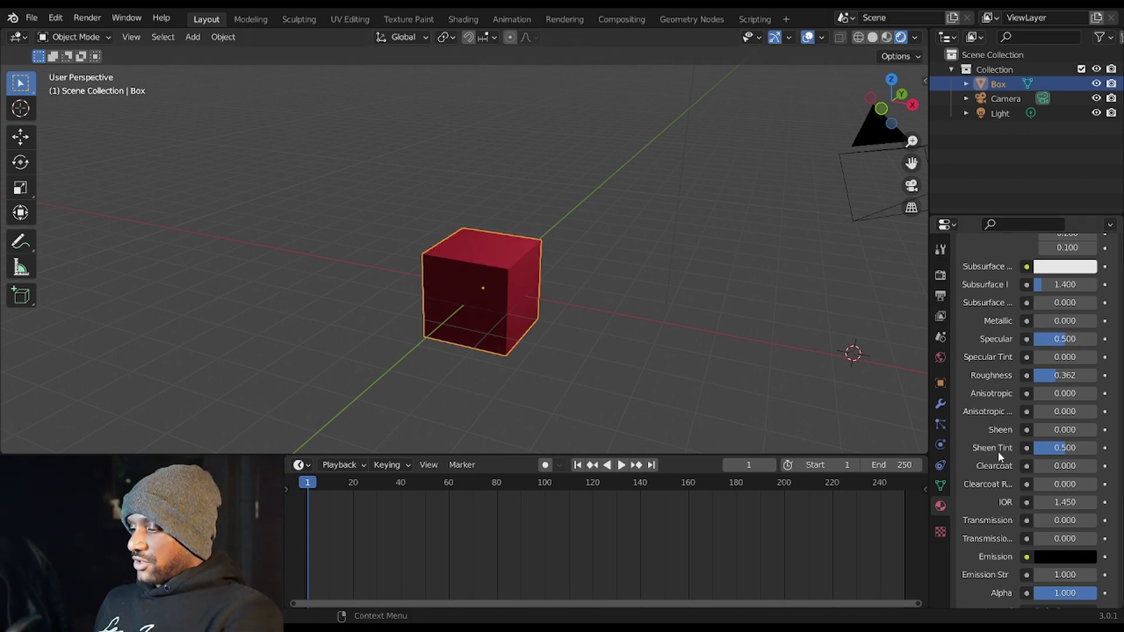
{"action": "scroll", "coordinate": [997, 452], "scroll_direction": "up", "scroll_amount": 8}
{"action": "scroll", "coordinate": [715, 290], "scroll_direction": "up", "scroll_amount": 3}
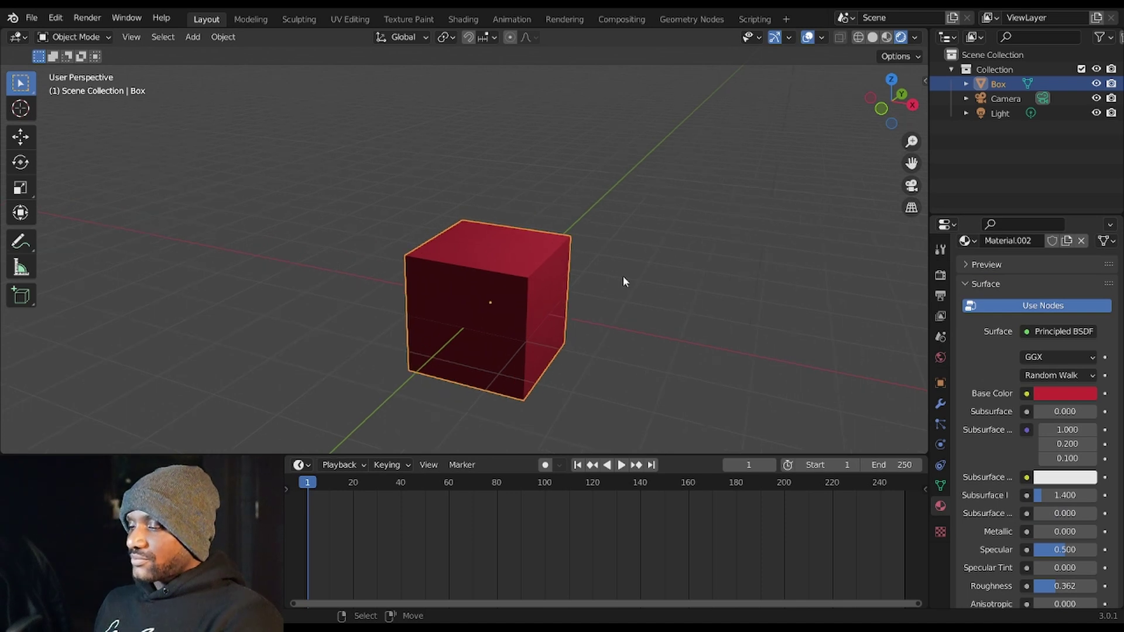
Insert a Location, Rotation & Scale keyframe for the Box at frame 1
{"action": "scroll", "coordinate": [594, 281], "scroll_direction": "down", "scroll_amount": 2}
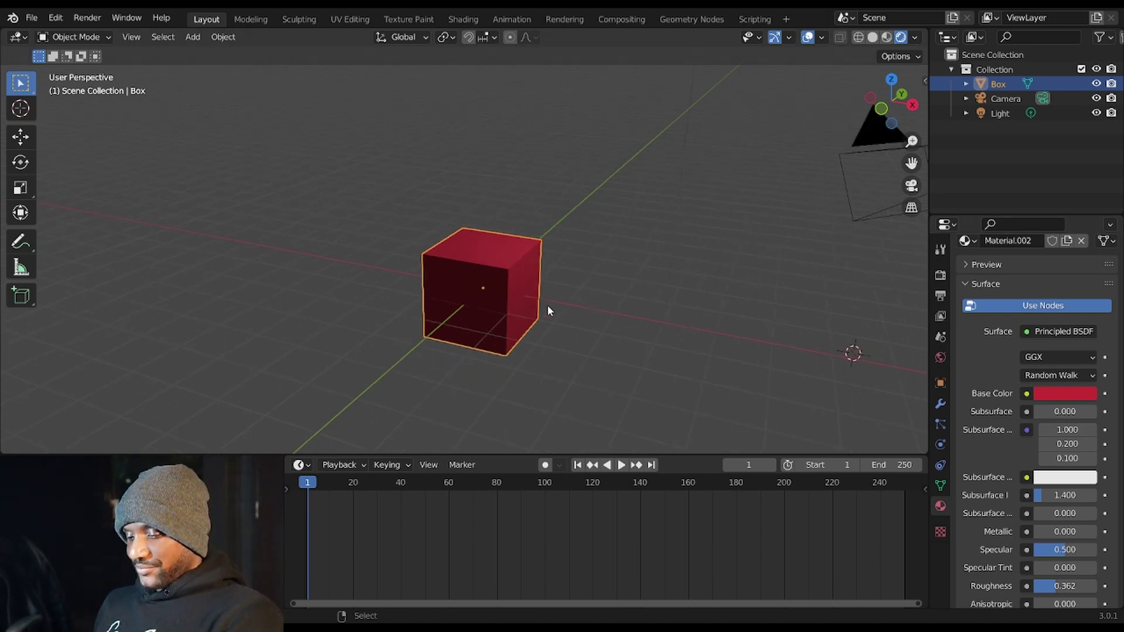
{"action": "middle_click_drag", "start_coordinate": [546, 305], "coordinate": [574, 281], "text": "shift"}
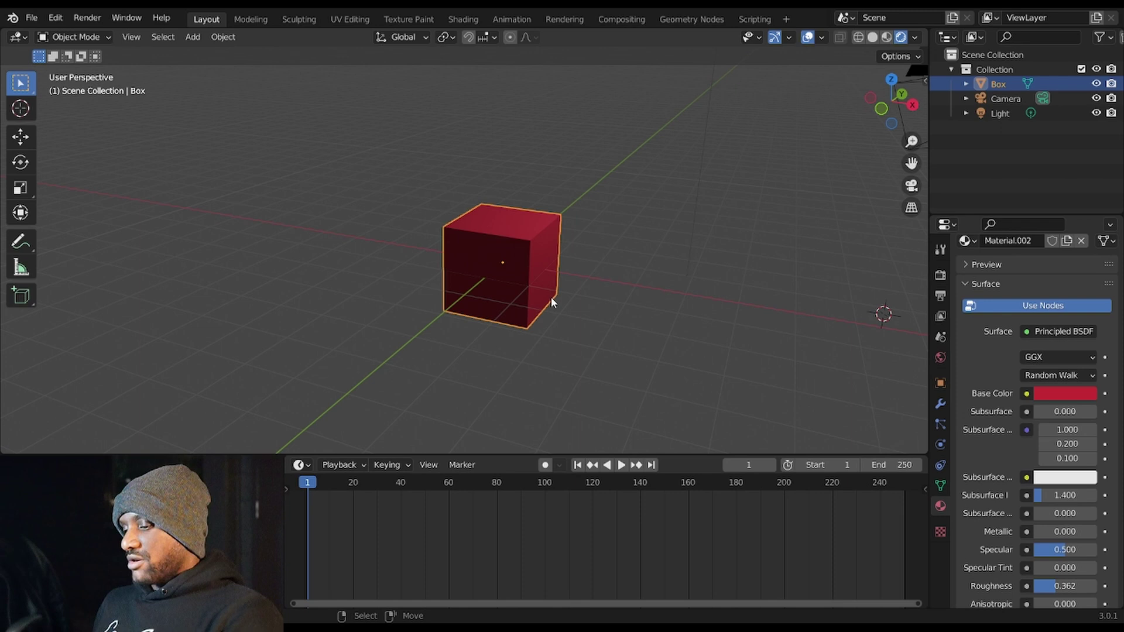
{"action": "key", "text": "i"}
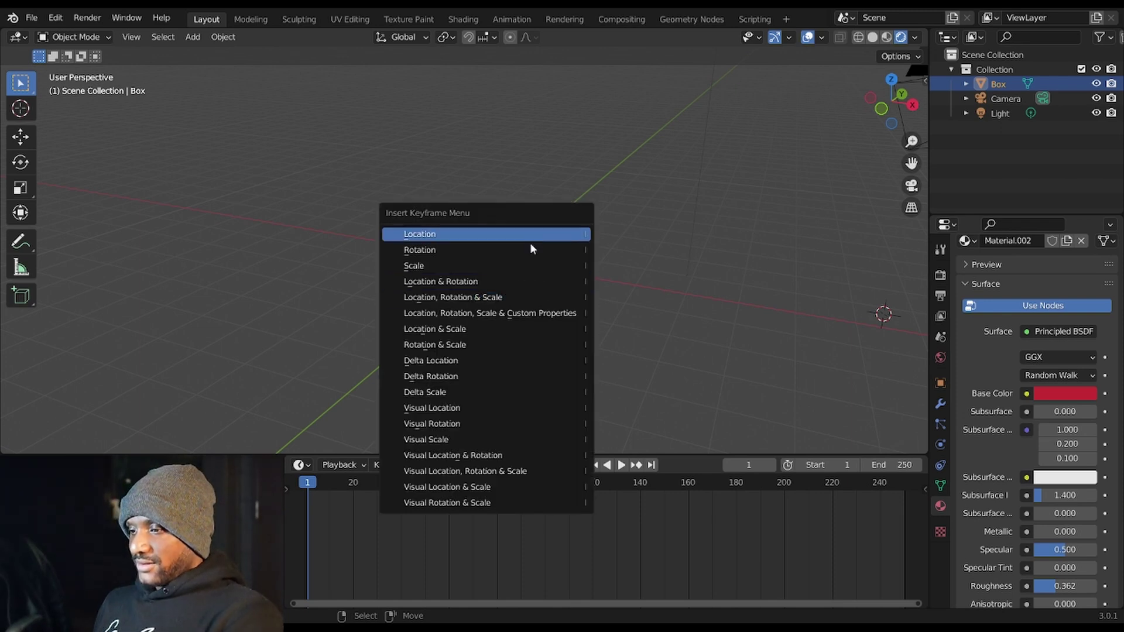
{"action": "left_click", "coordinate": [519, 294]}
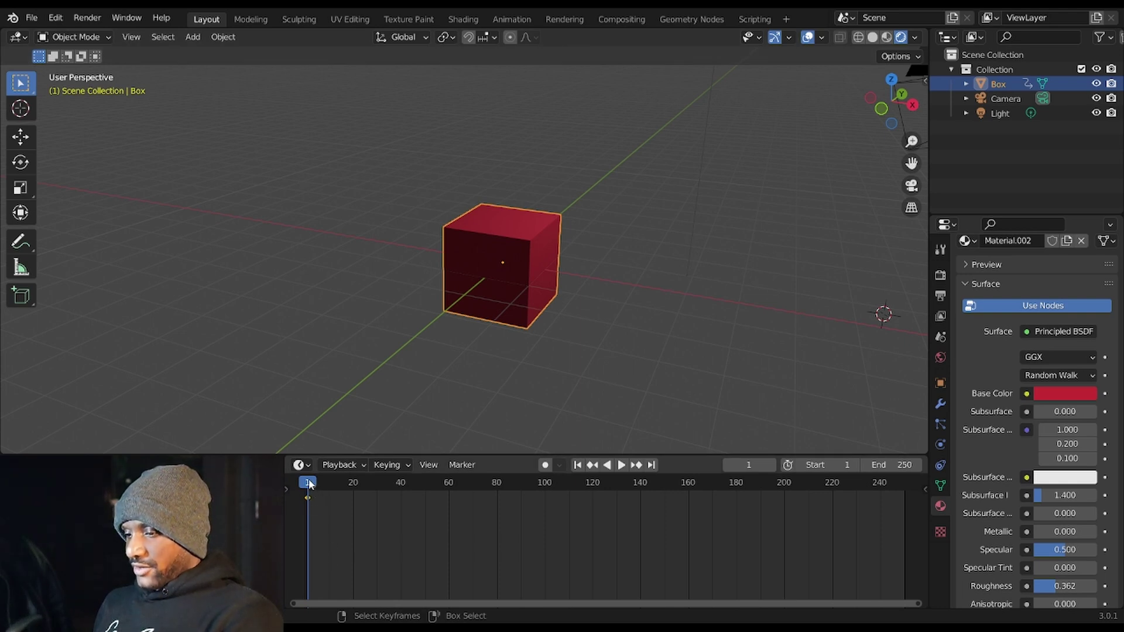
At frame 61, move the Box along the Y axis and keyframe its new position
{"action": "left_click_drag", "start_coordinate": [309, 483], "coordinate": [451, 493]}
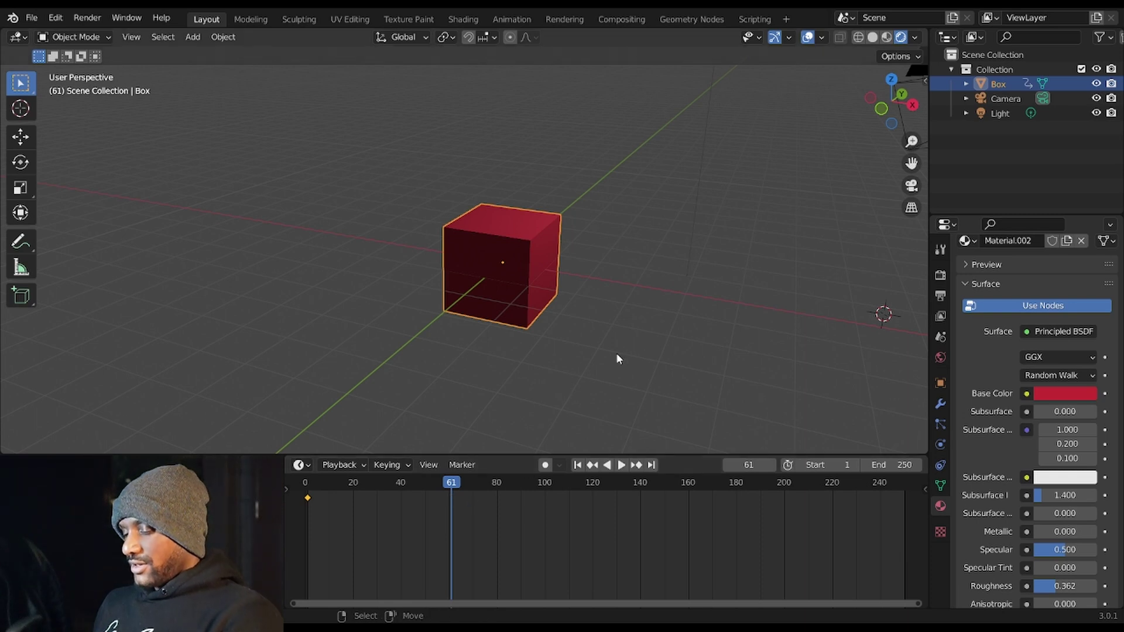
{"action": "middle_click_drag", "start_coordinate": [560, 345], "coordinate": [509, 384]}
{"action": "middle_click_drag", "start_coordinate": [592, 283], "coordinate": [509, 358]}
{"action": "key", "text": "g"}
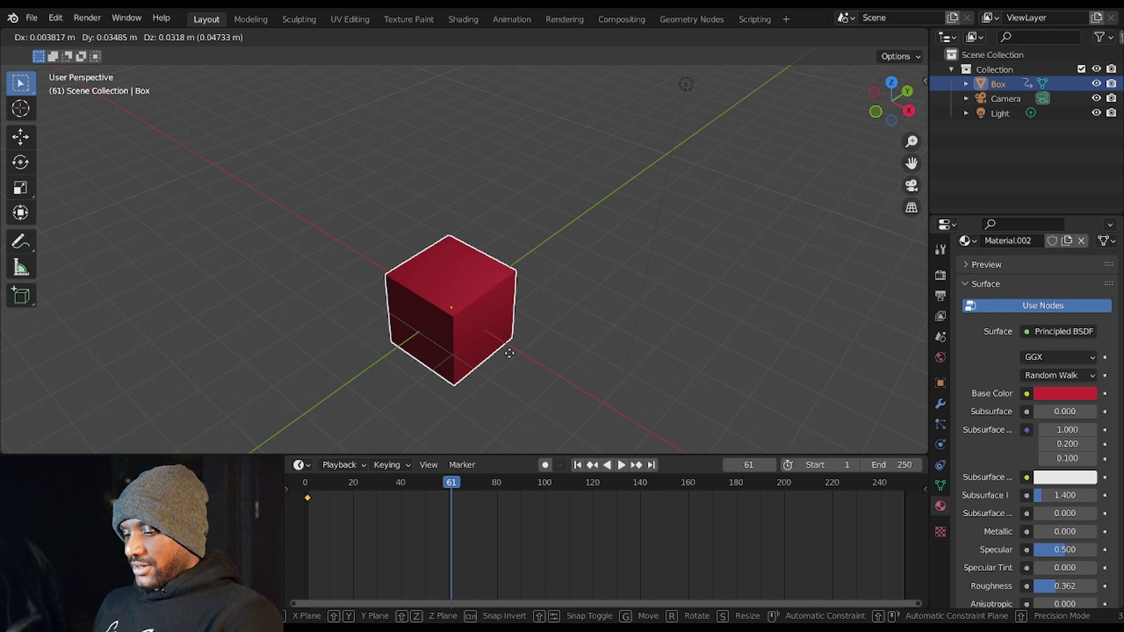
{"action": "key", "text": "y"}
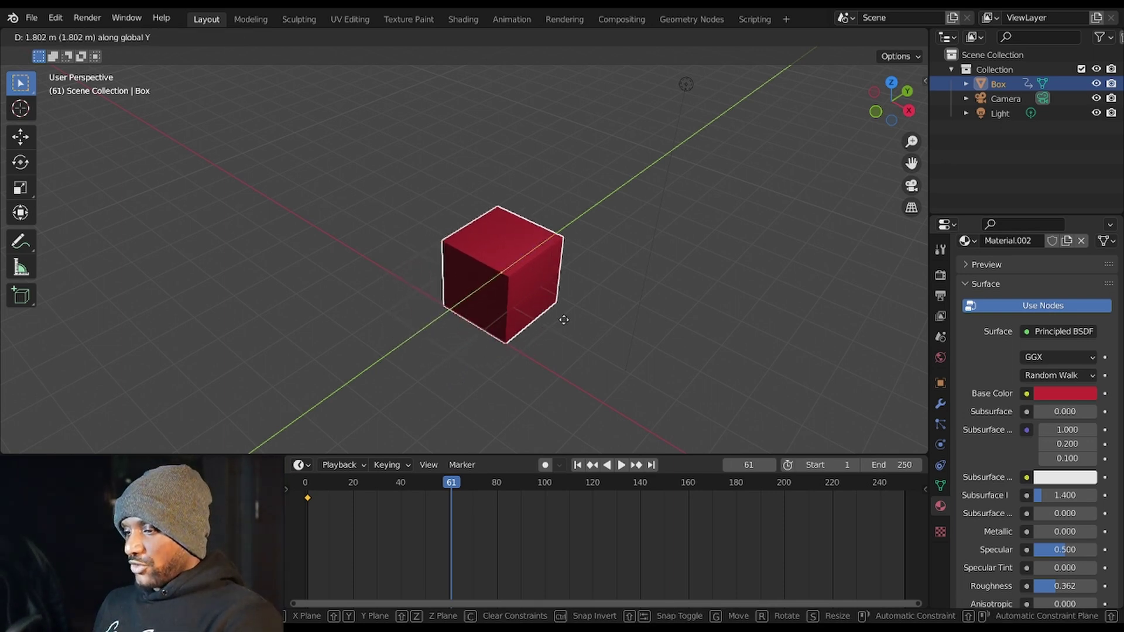
{"action": "left_click", "coordinate": [723, 205]}
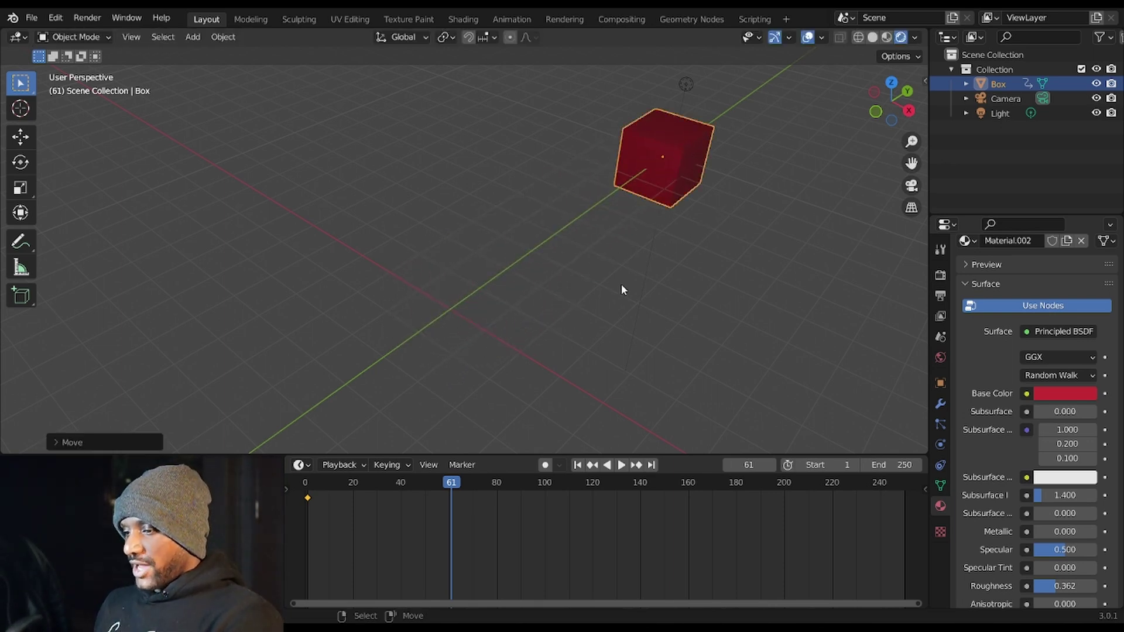
{"action": "key", "text": "i"}
{"action": "left_click", "coordinate": [636, 278]}
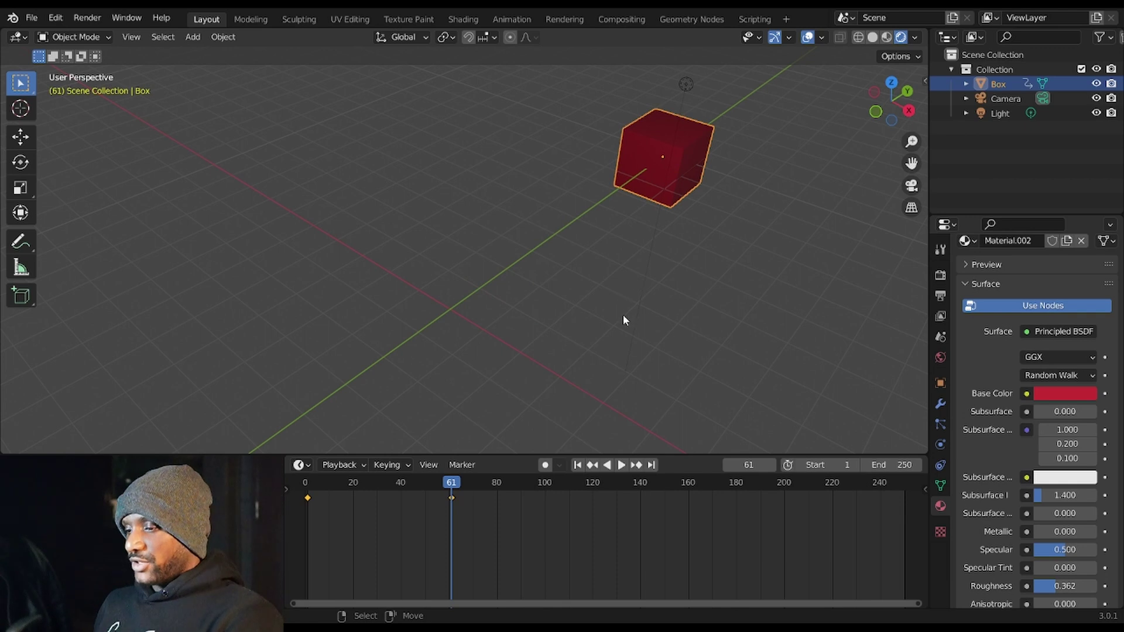
Play the animation backwards and scrub back to the start
{"action": "middle_click_drag", "start_coordinate": [634, 317], "coordinate": [621, 353], "text": "shift"}
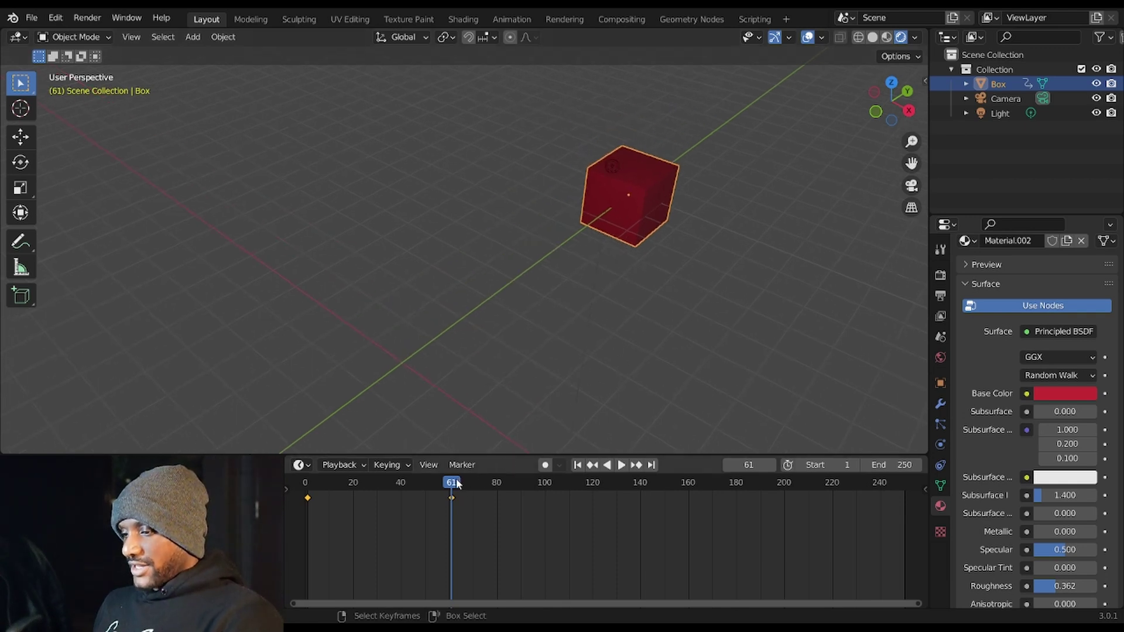
{"action": "key", "text": "ctrl+shift+space"}
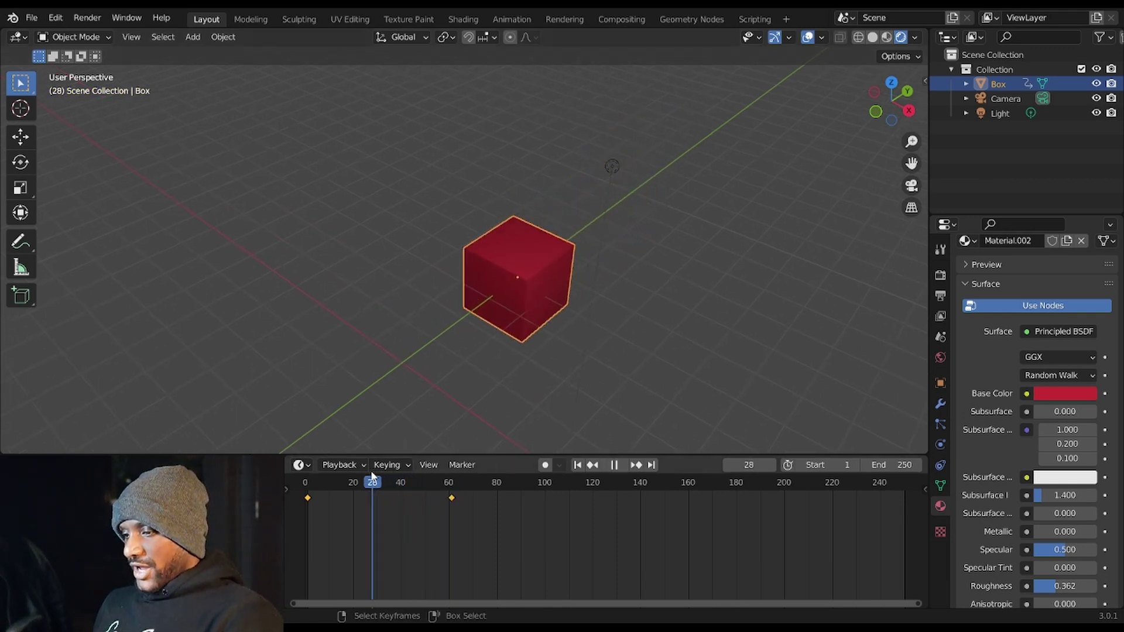
{"action": "left_click_drag", "start_coordinate": [341, 475], "coordinate": [309, 482]}
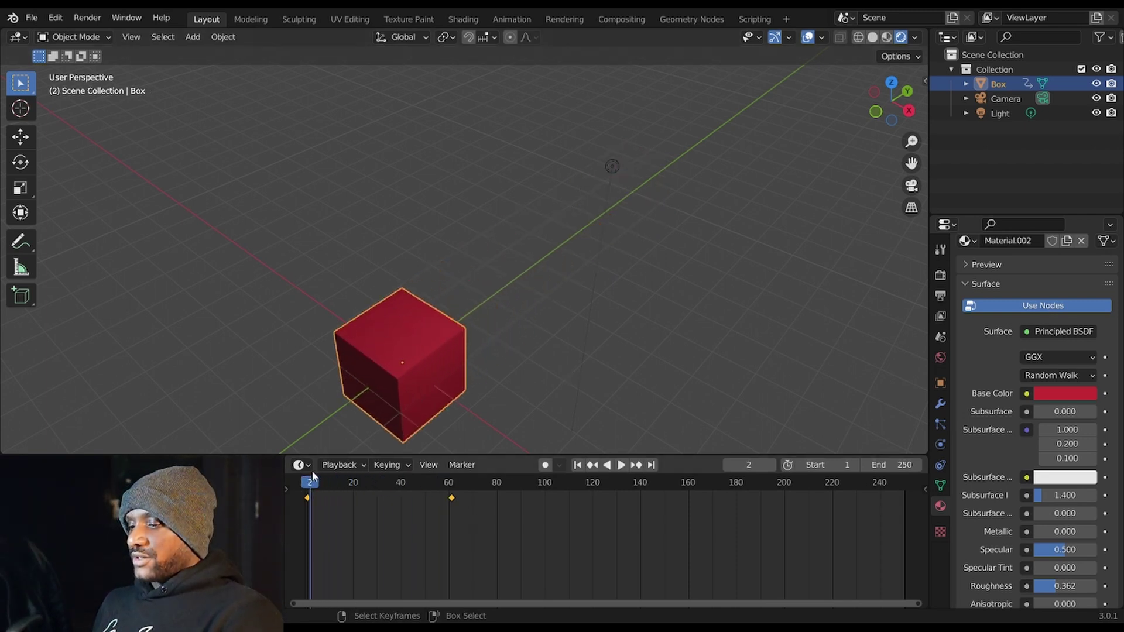
Orbit to the cube's front and right side, then switch the Box into Edit Mode with Tab
{"action": "middle_click_drag", "start_coordinate": [457, 404], "coordinate": [815, 293]}
{"action": "scroll", "coordinate": [816, 294], "scroll_direction": "up", "scroll_amount": 2}
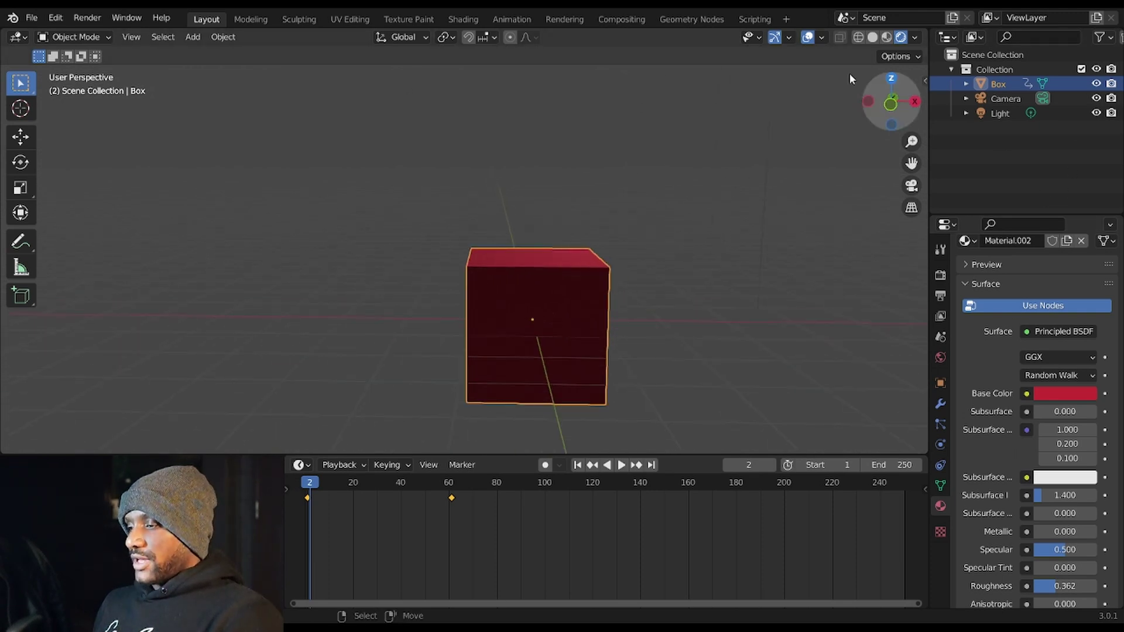
{"action": "middle_click_drag", "start_coordinate": [627, 339], "coordinate": [548, 344]}
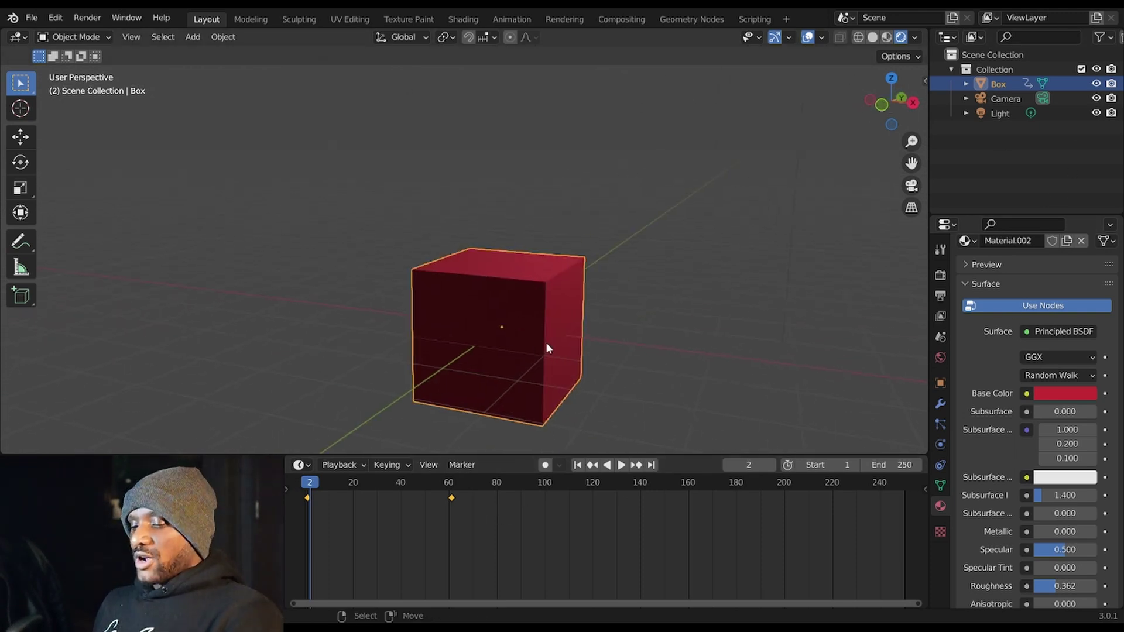
{"action": "key", "text": "Tab"}
{"action": "middle_click_drag", "start_coordinate": [544, 415], "coordinate": [650, 236]}
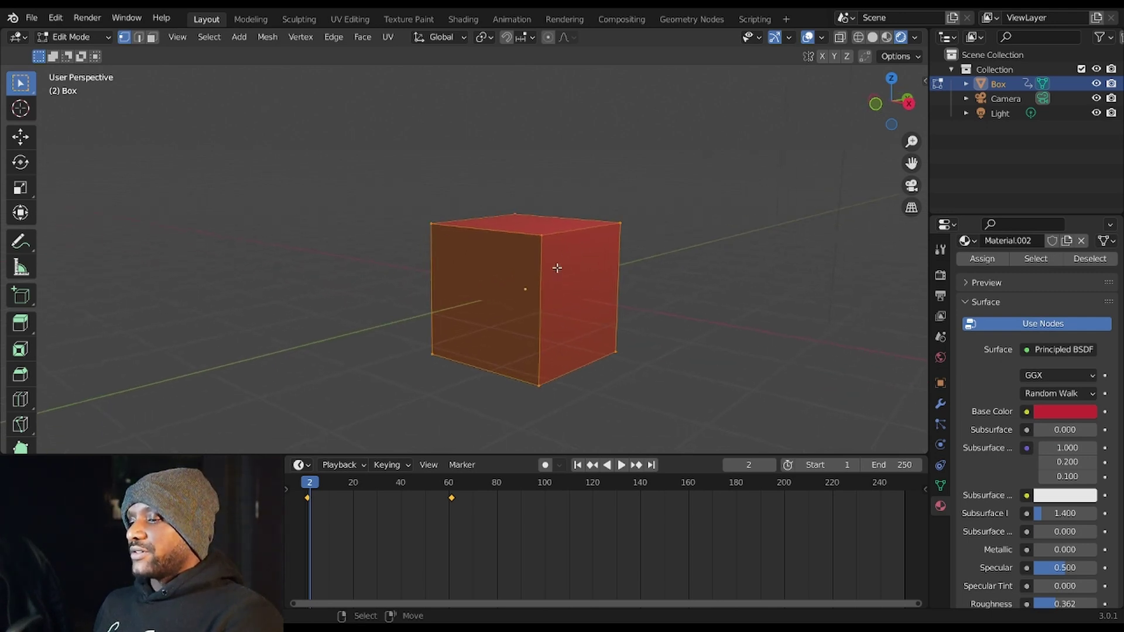